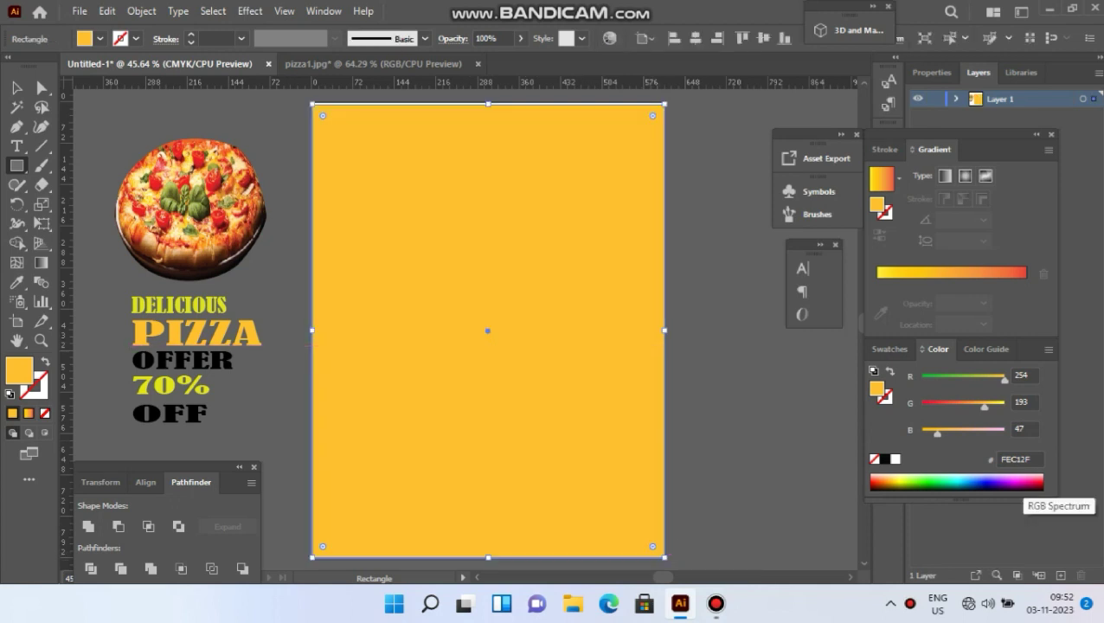
# Fill the selected background rectangle with magenta D00087, then deselect it.
pyautogui.click(1021, 485)
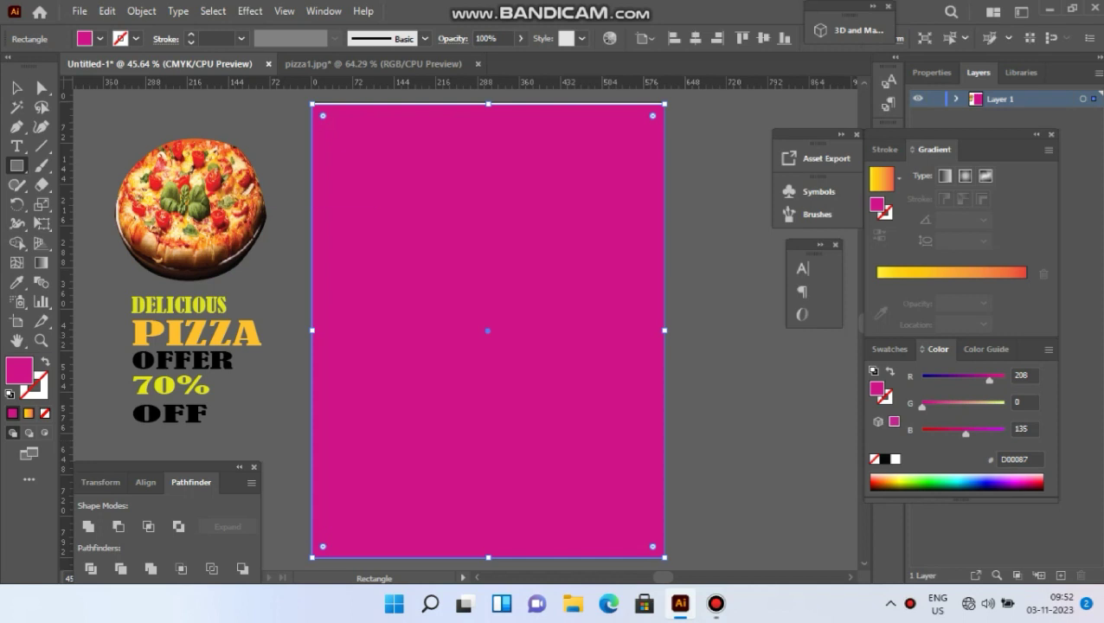
pyautogui.press('v')
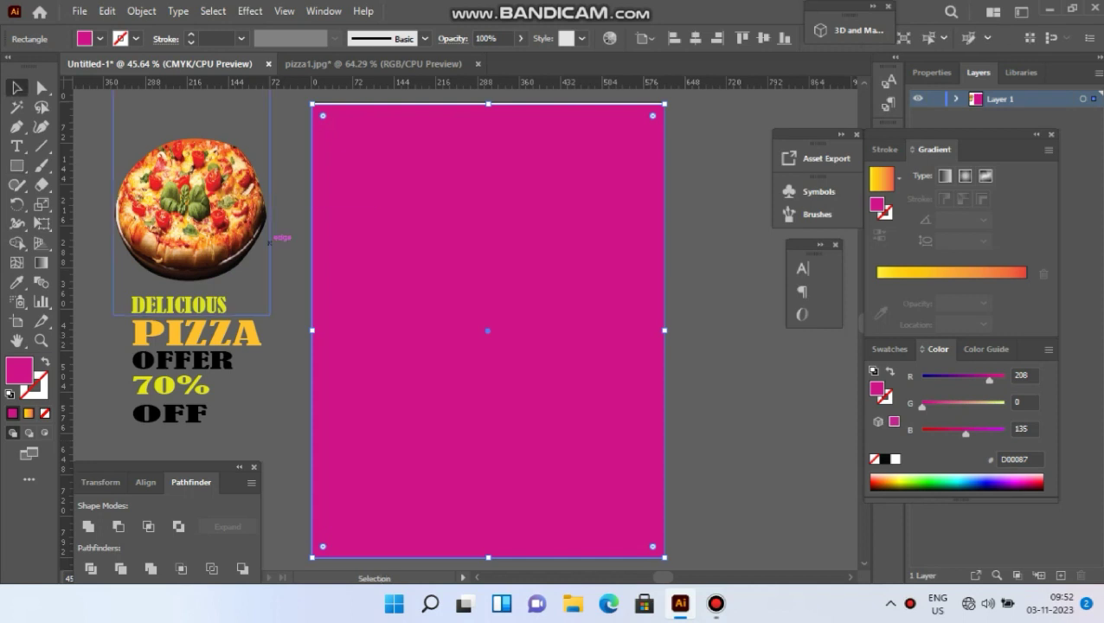
pyautogui.click(289, 246)
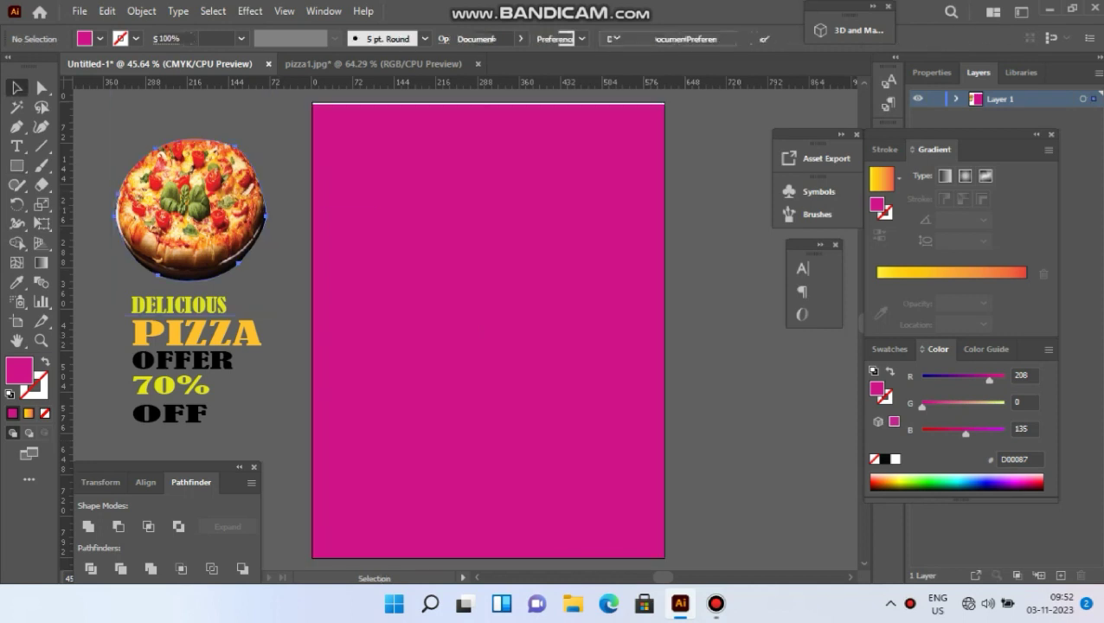
# Move the pizza photo to the artboard centre and bring it in front of the background.
pyautogui.moveTo(242, 206); pyautogui.dragTo(506, 292)
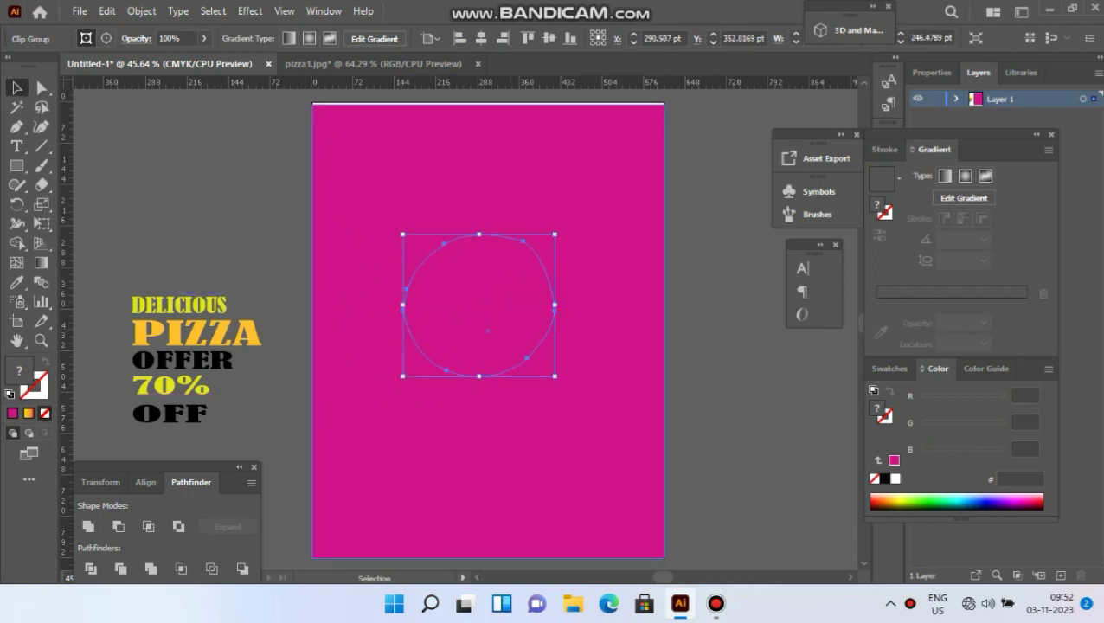
pyautogui.rightClick(510, 215)
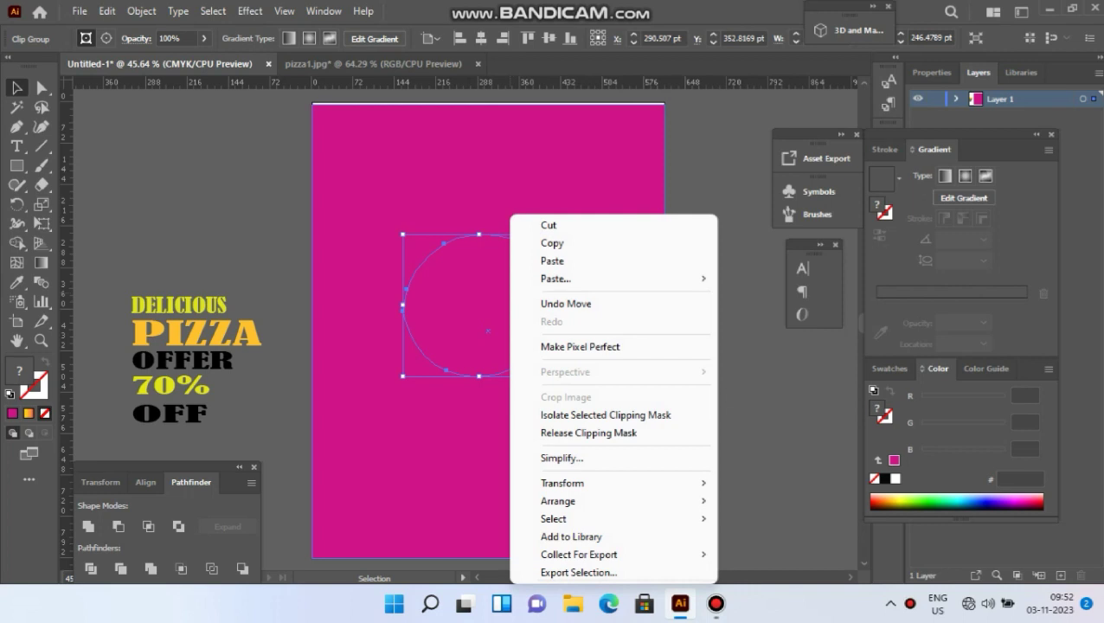
pyautogui.moveTo(558, 501)
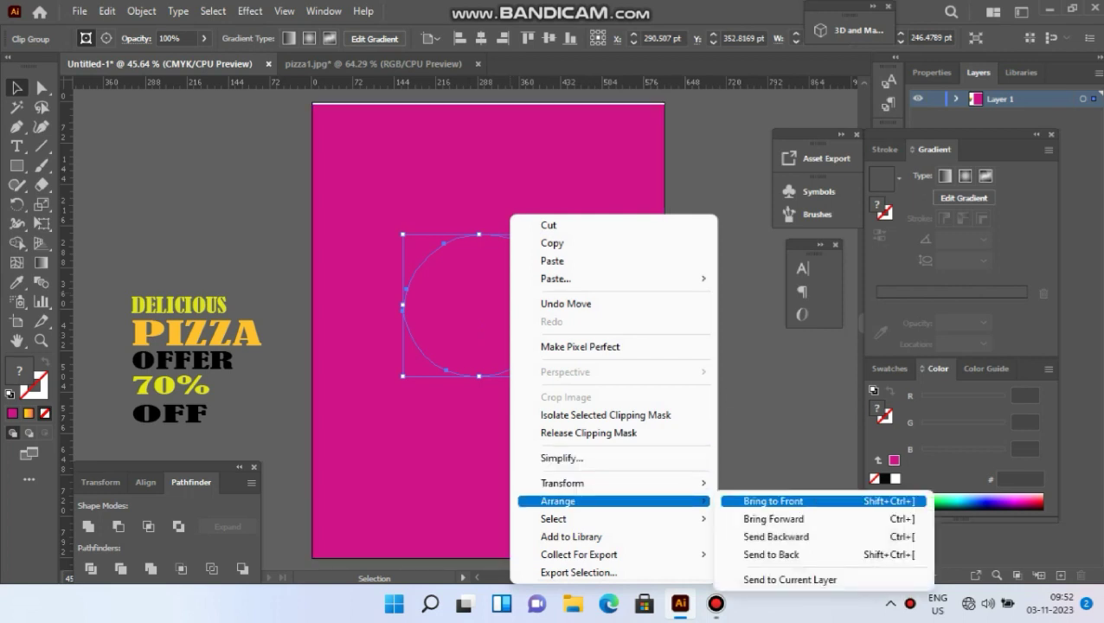
pyautogui.click(773, 501)
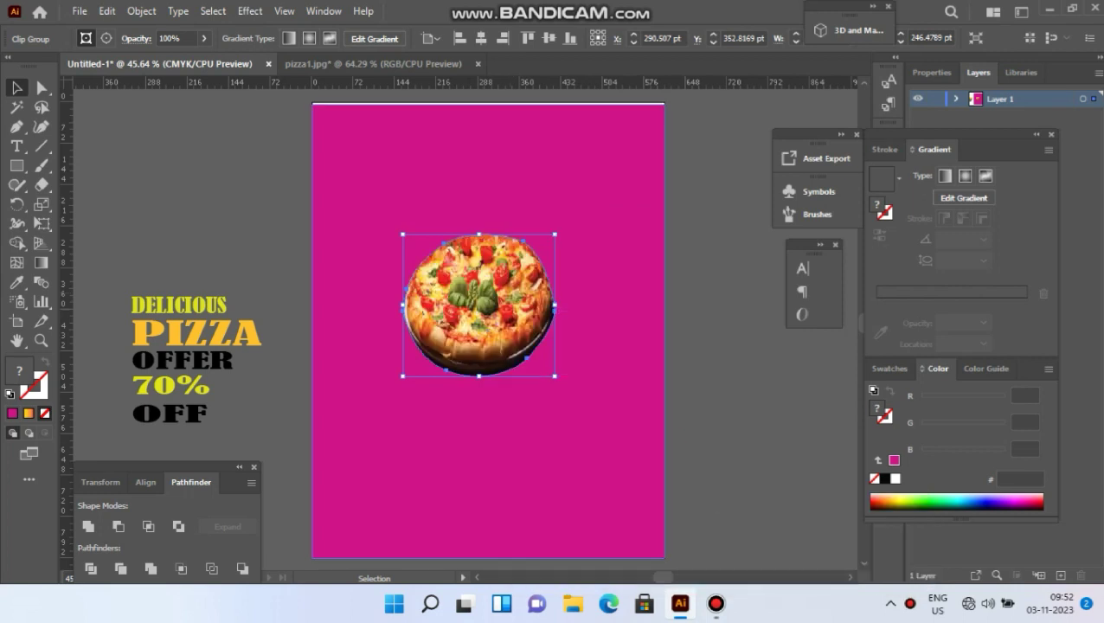
# Enlarge the pizza photo by dragging its side and bottom handles.
pyautogui.moveTo(555, 305); pyautogui.dragTo(607, 308)
pyautogui.moveTo(506, 376); pyautogui.dragTo(506, 457)
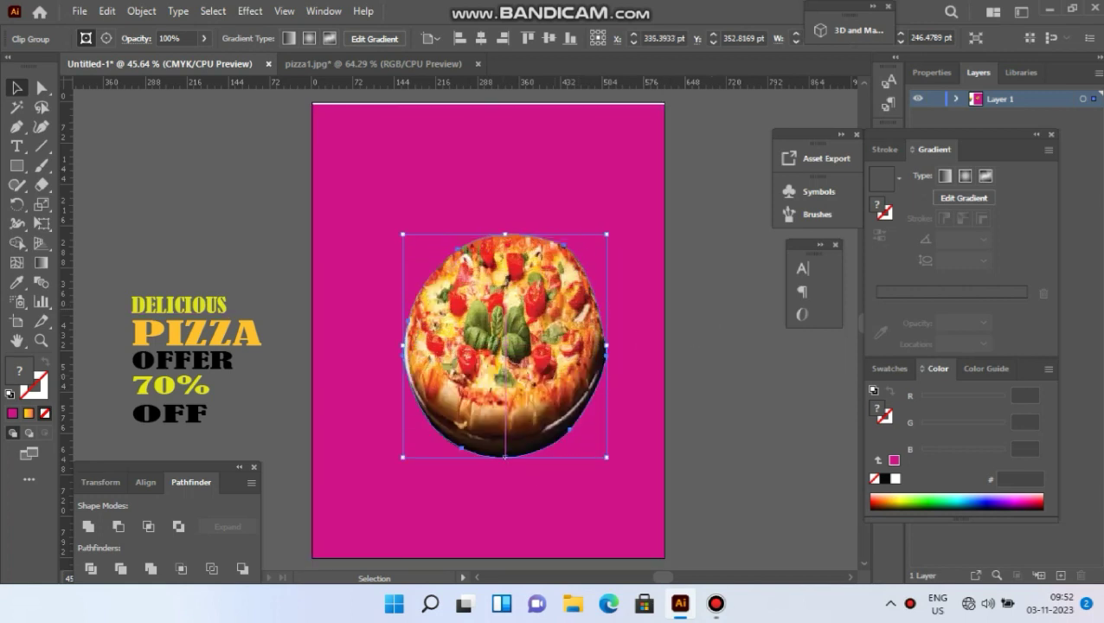
pyautogui.moveTo(403, 346); pyautogui.dragTo(354, 346)
pyautogui.moveTo(505, 346); pyautogui.dragTo(512, 330)
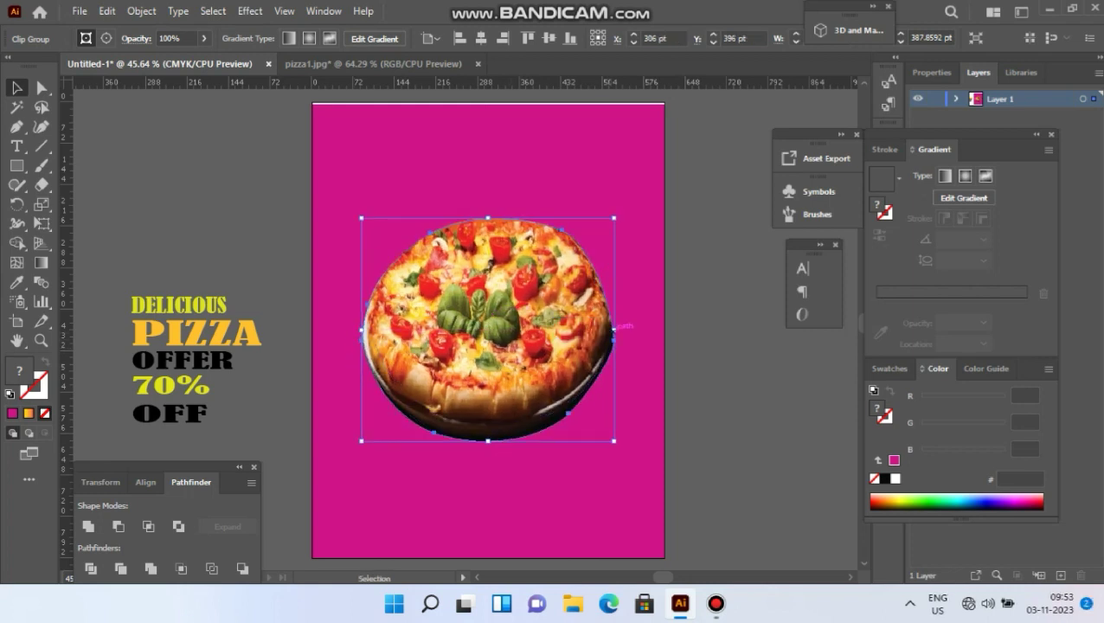
pyautogui.moveTo(614, 330); pyautogui.dragTo(619, 330)
pyautogui.click(722, 338)
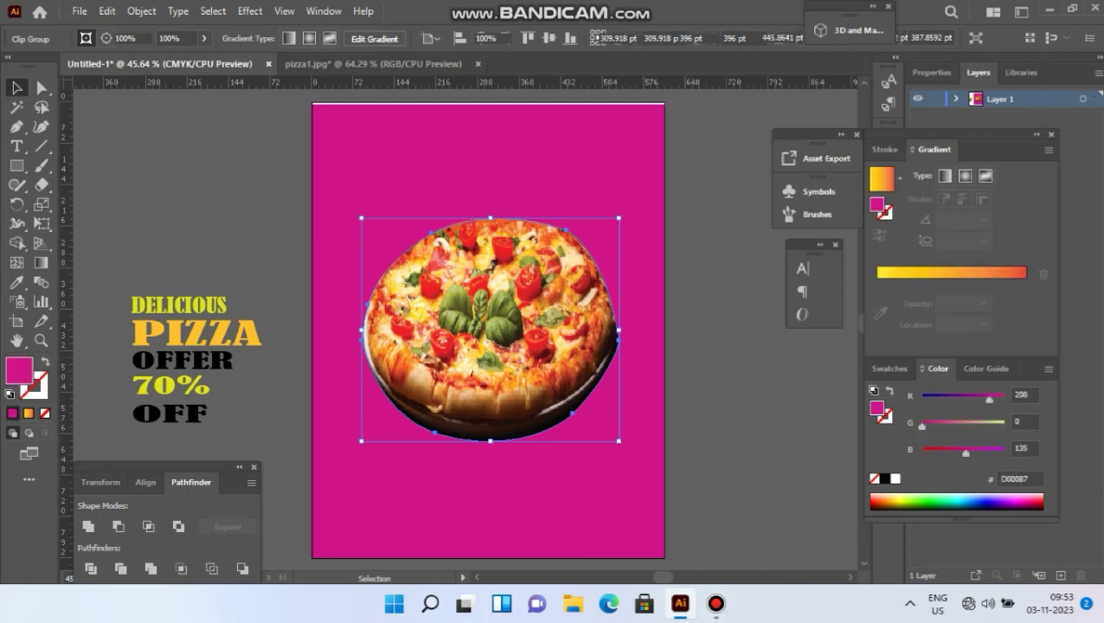
# Draw an ellipse over the pizza photo with the Ellipse Tool.
pyautogui.click(16, 165)
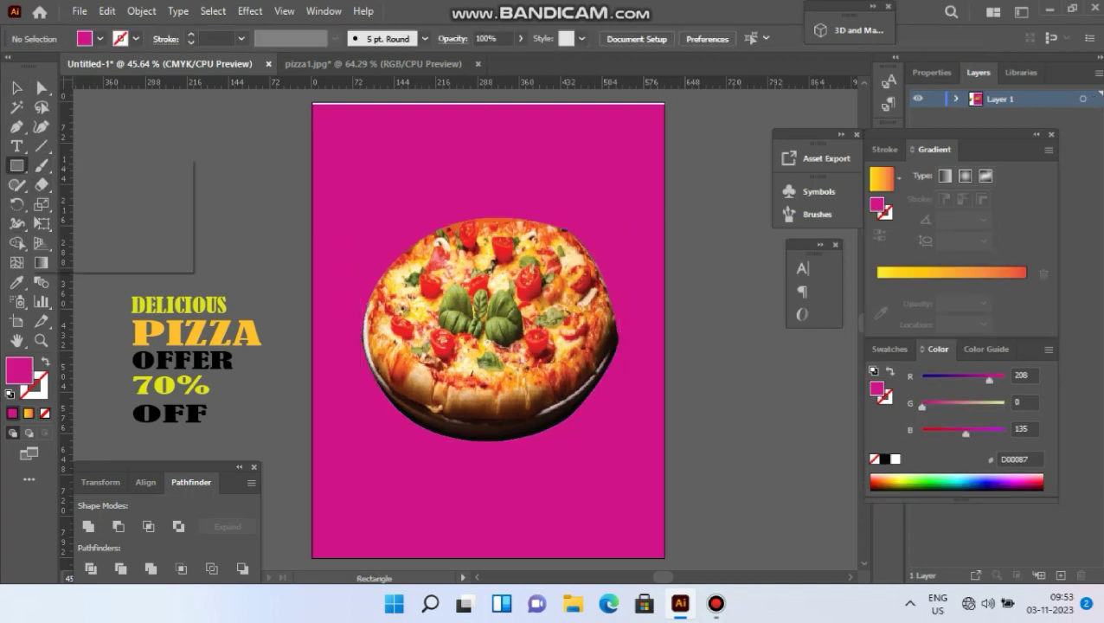
pyautogui.click(90, 204)
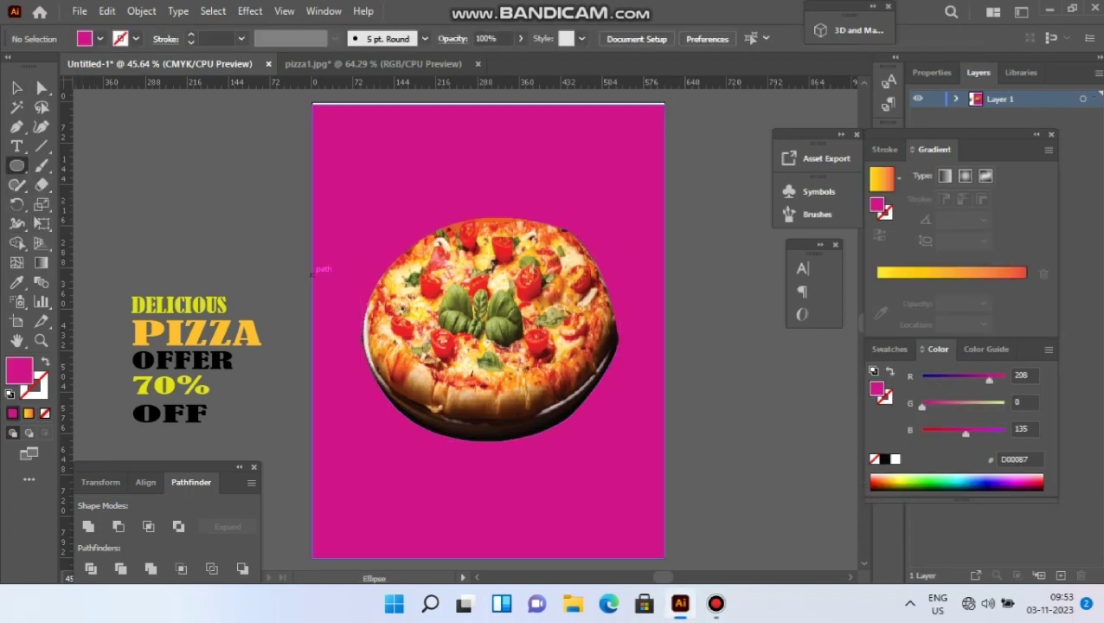
pyautogui.moveTo(408, 250); pyautogui.dragTo(580, 433)
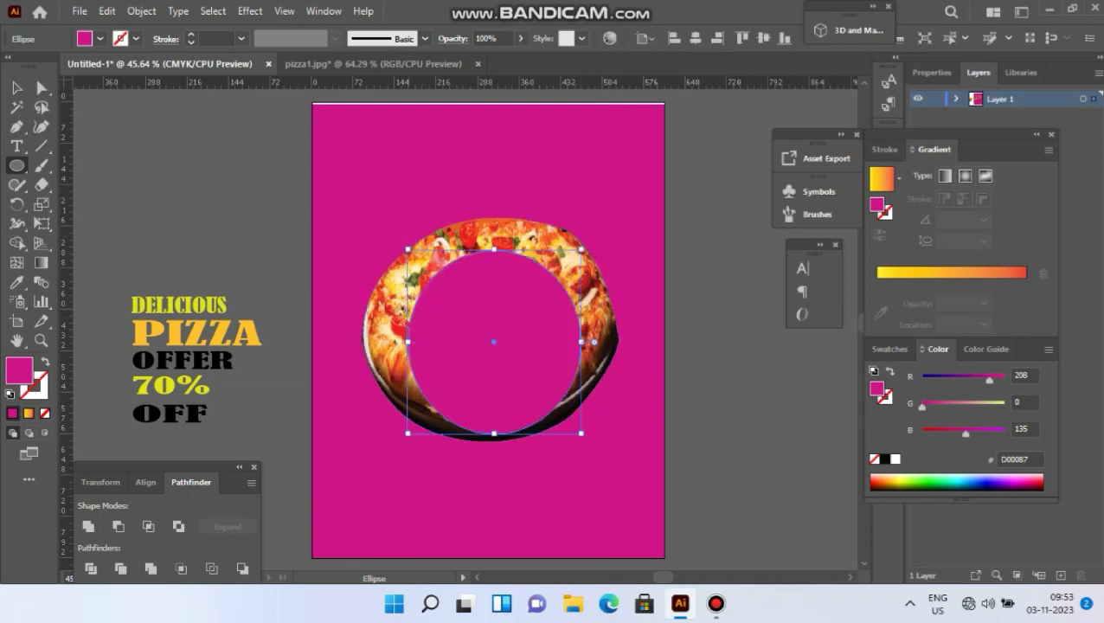
# Resize the ellipse's top, sides and bottom to cover the whole pizza.
pyautogui.press('v')
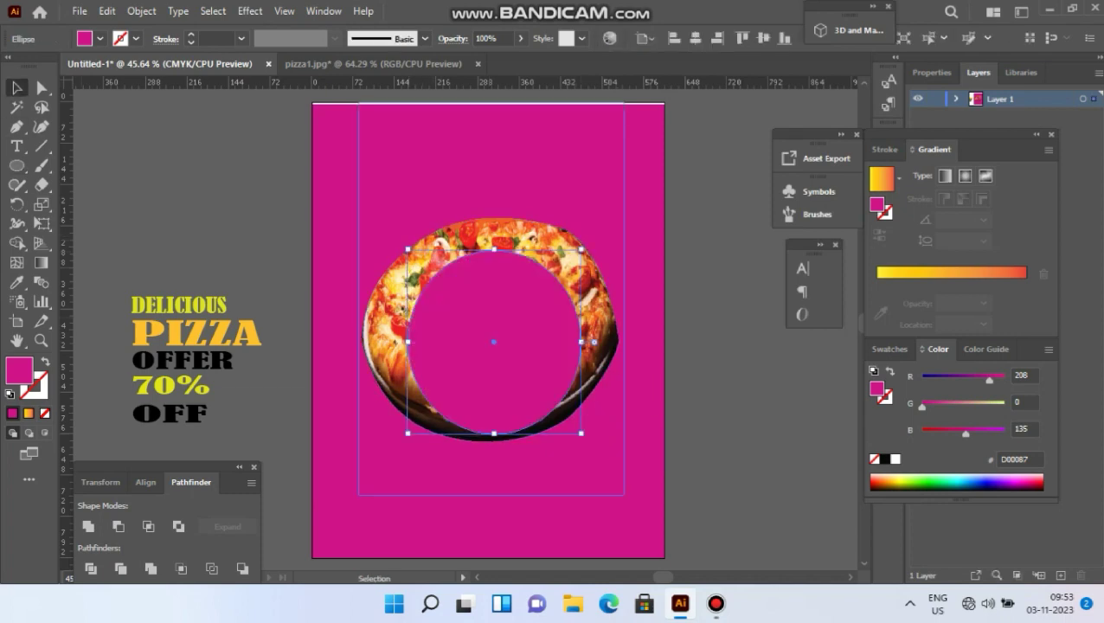
pyautogui.moveTo(493, 250); pyautogui.dragTo(493, 217)
pyautogui.moveTo(407, 325); pyautogui.dragTo(364, 325)
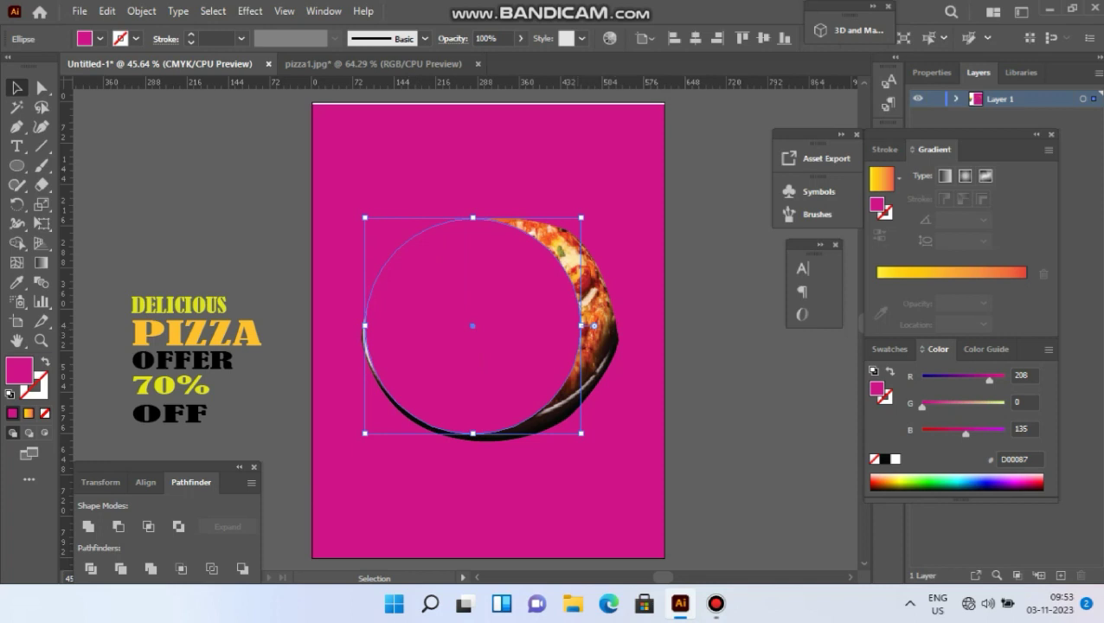
pyautogui.moveTo(581, 325); pyautogui.dragTo(617, 326)
pyautogui.moveTo(490, 218); pyautogui.dragTo(491, 218)
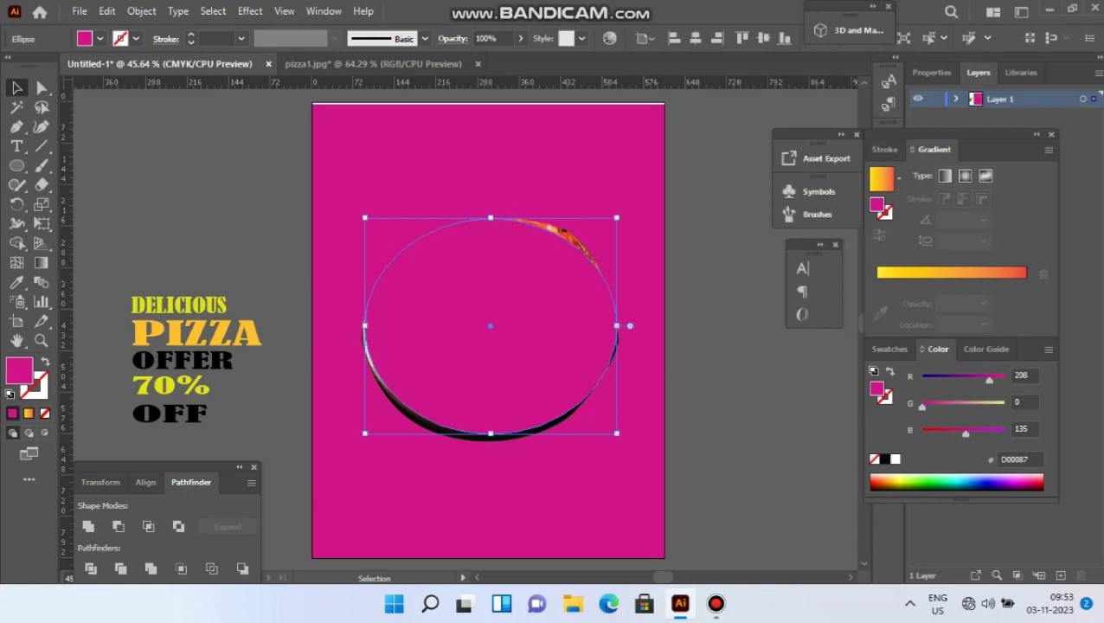
pyautogui.moveTo(491, 433); pyautogui.dragTo(491, 441)
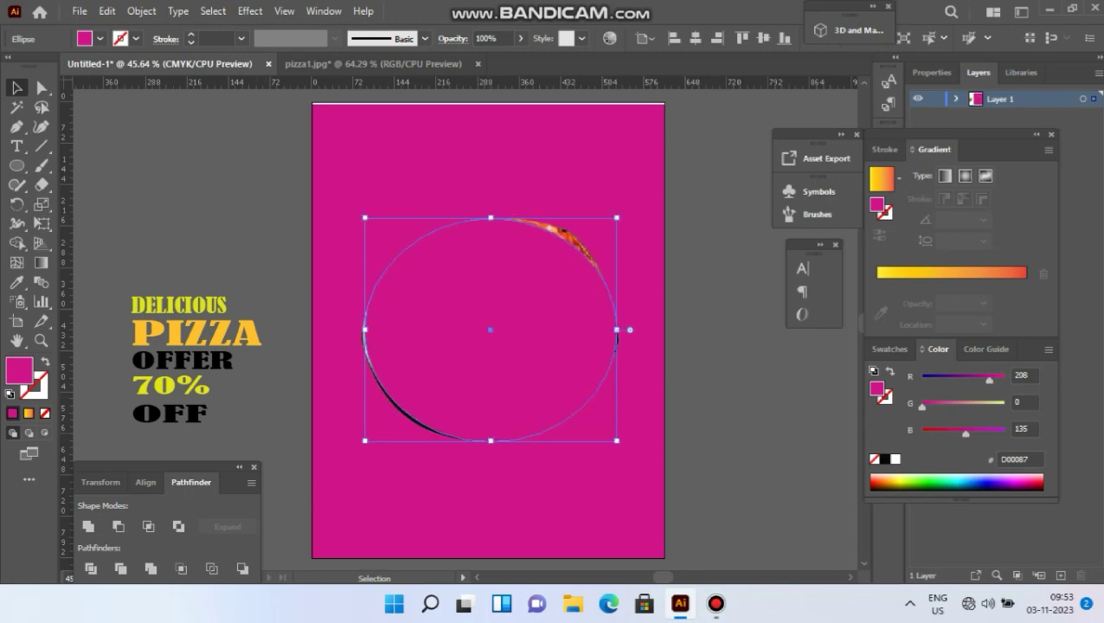
pyautogui.hotkey('ctrl', 'shift', 'a')
pyautogui.press('\\')
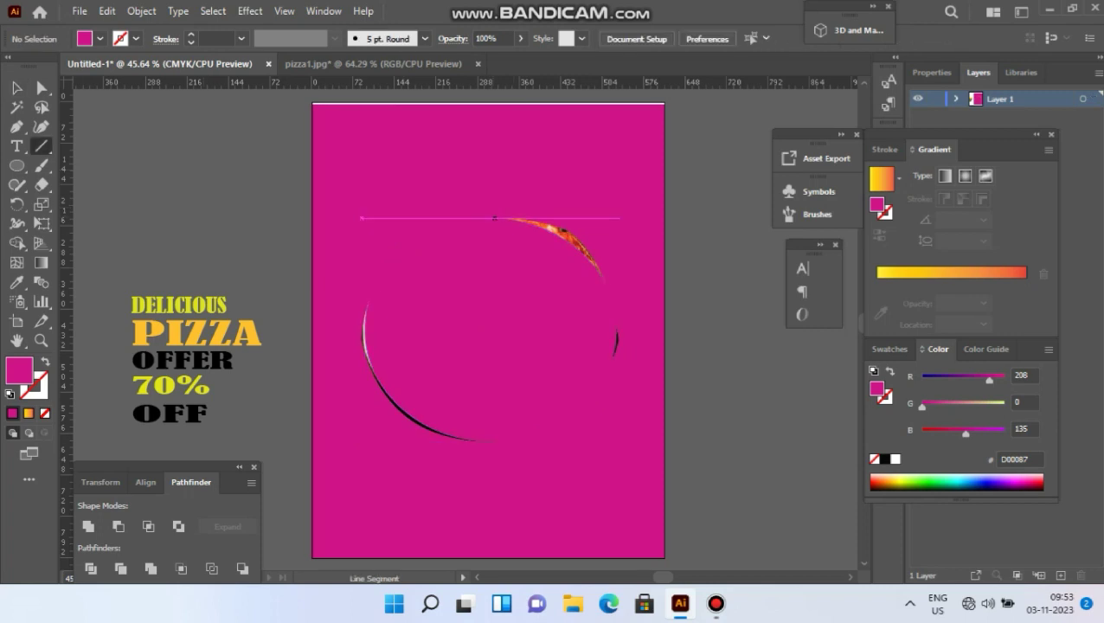
# Draw a vertical line through the circle's centre and divide the circle along it with Pathfinder.
pyautogui.moveTo(494, 218); pyautogui.dragTo(491, 440)
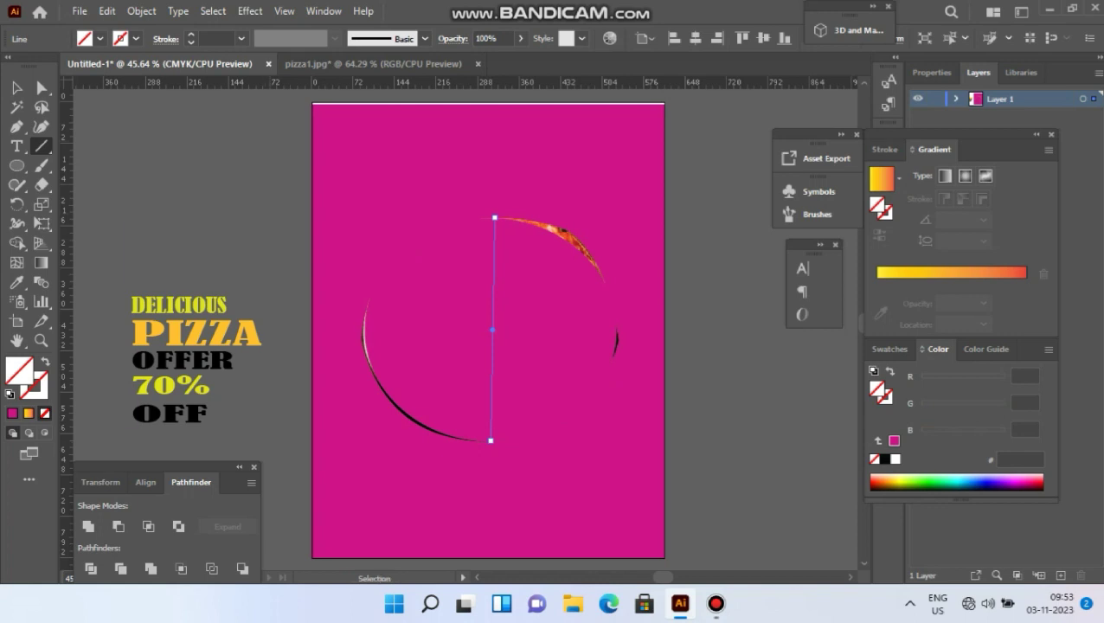
pyautogui.press('v')
pyautogui.click(16, 87)
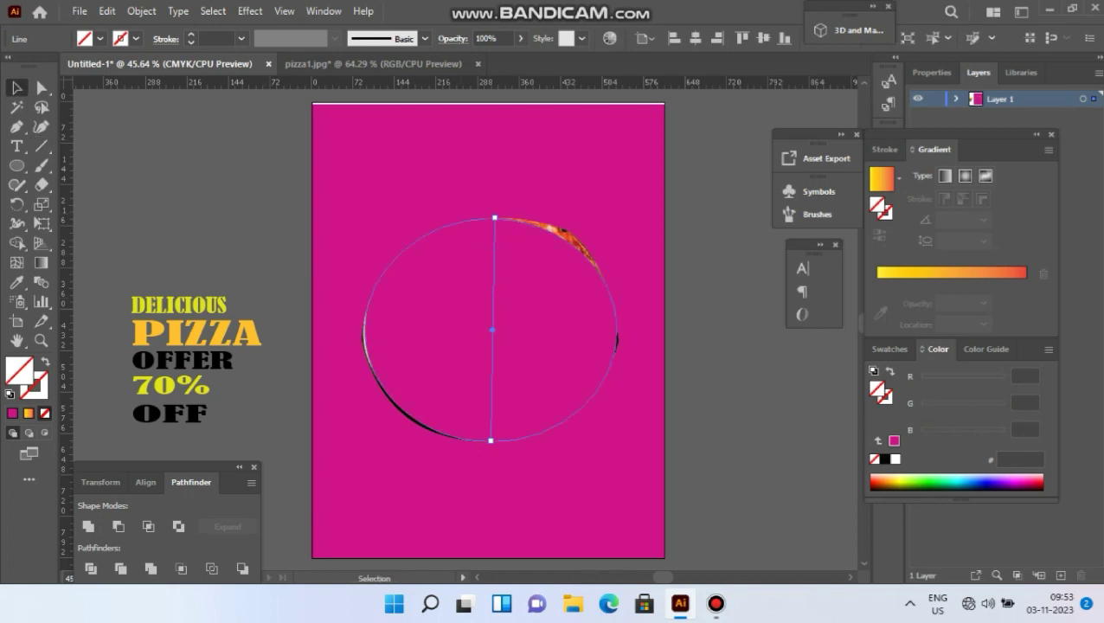
pyautogui.keyDown('shift'); pyautogui.click(553, 329); pyautogui.keyUp('shift')
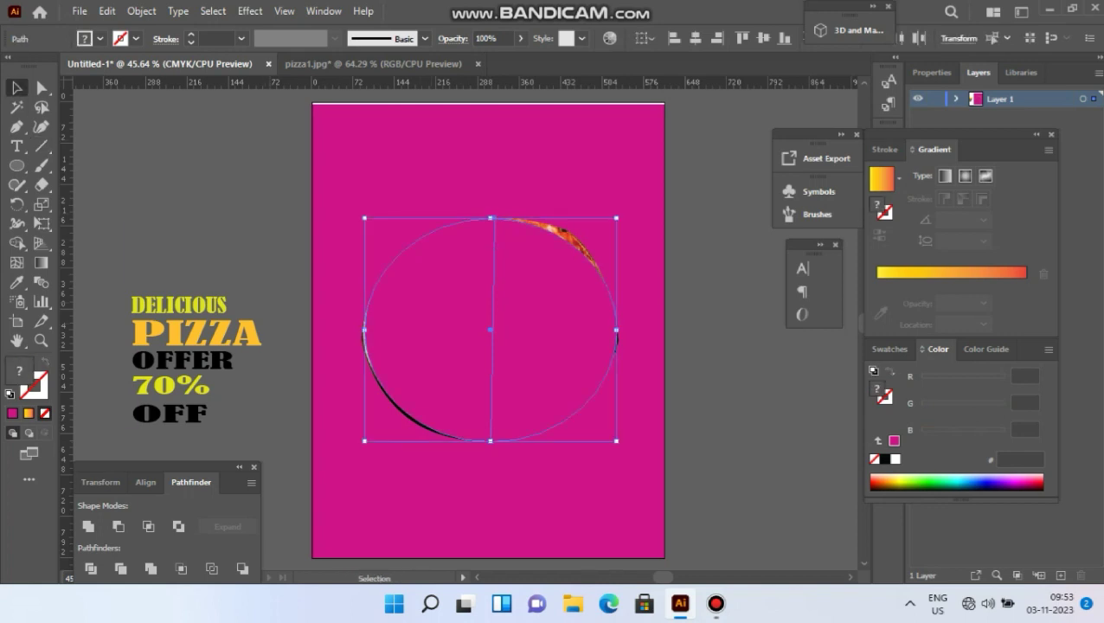
pyautogui.click(91, 569)
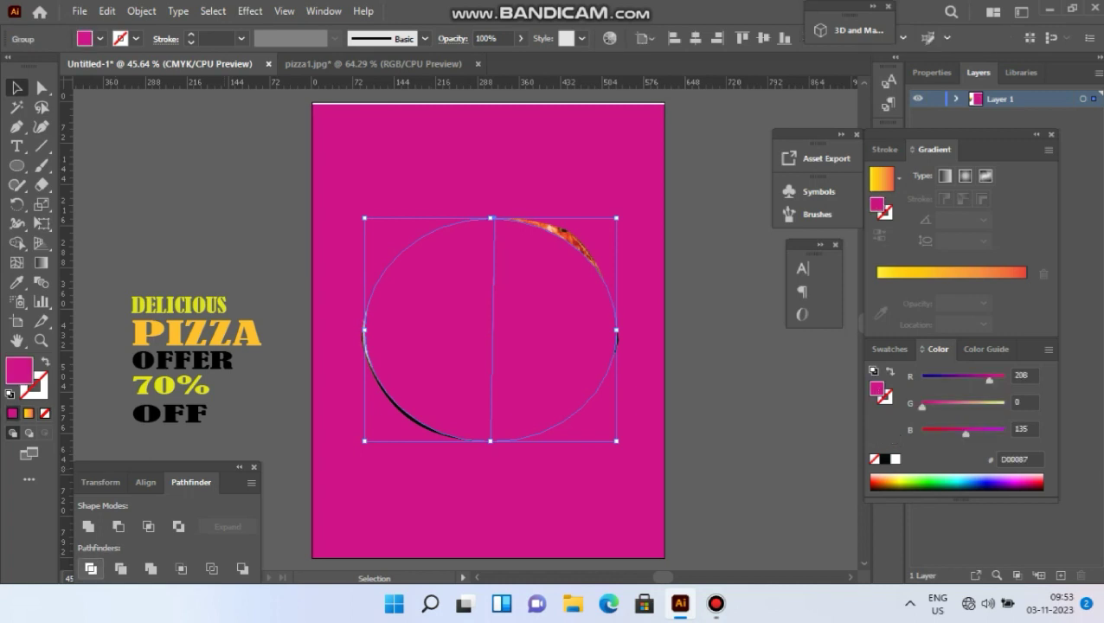
# Ungroup the two circle halves and delete the left half to reveal the pizza.
pyautogui.rightClick(448, 214)
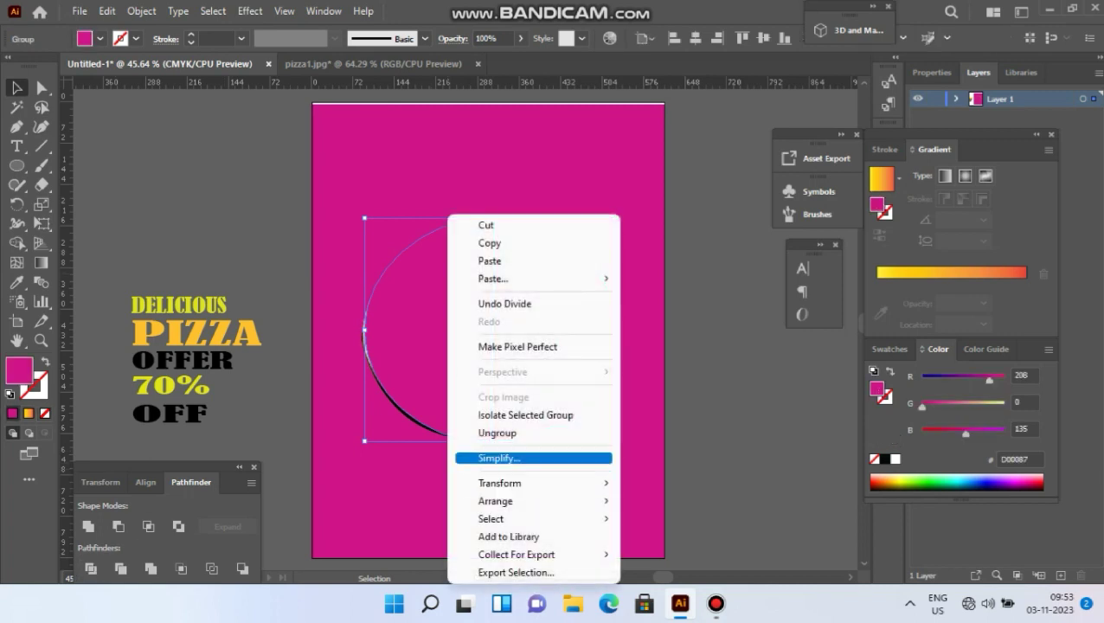
pyautogui.click(497, 433)
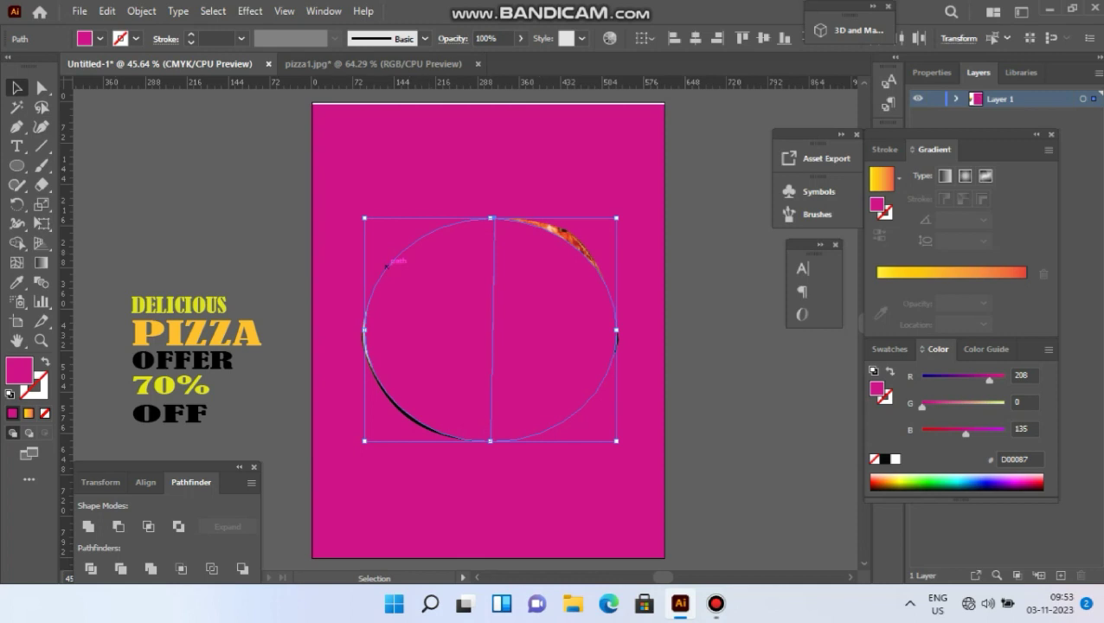
pyautogui.click(351, 247)
pyautogui.click(407, 285)
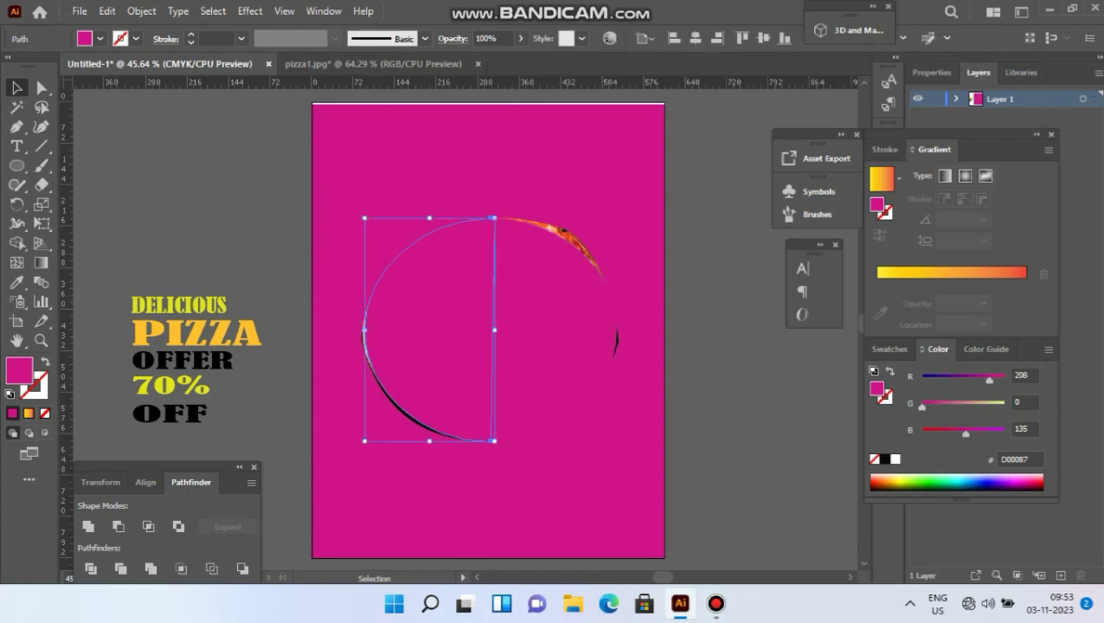
pyautogui.press('Delete')
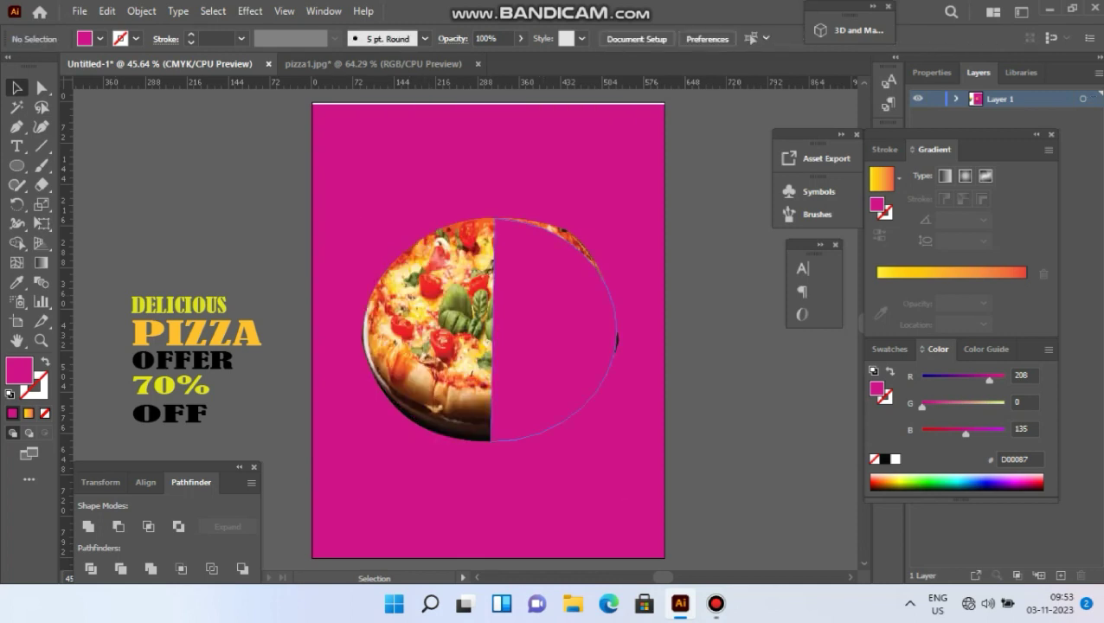
# Copy the magenta half-circle off the artboard and refill the original green 008939.
pyautogui.moveTo(562, 321); pyautogui.dragTo(757, 402)
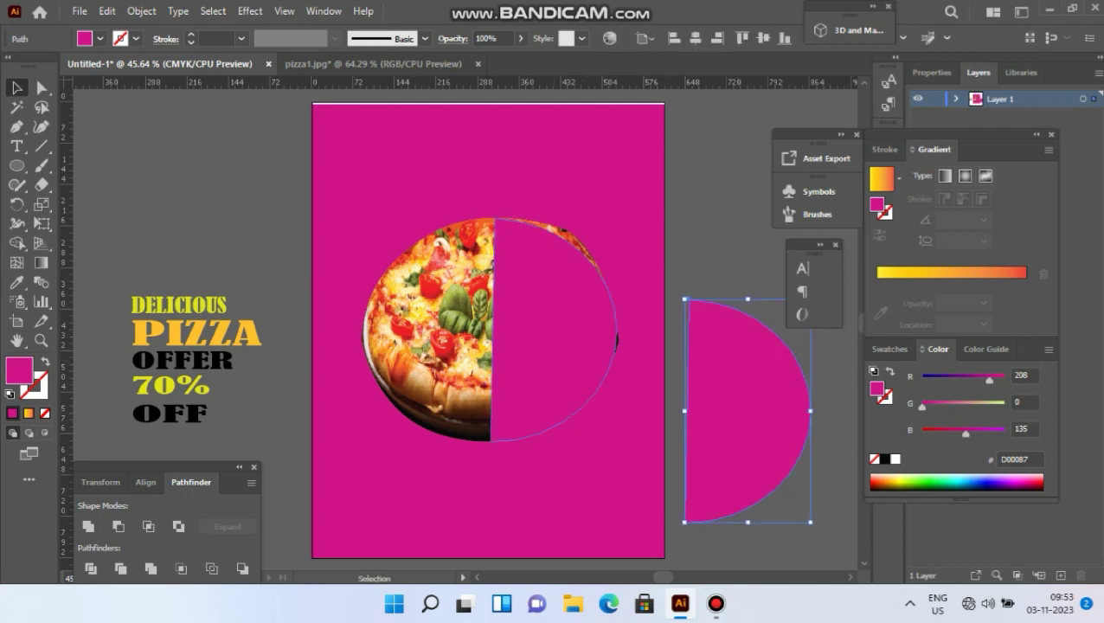
pyautogui.click(558, 338)
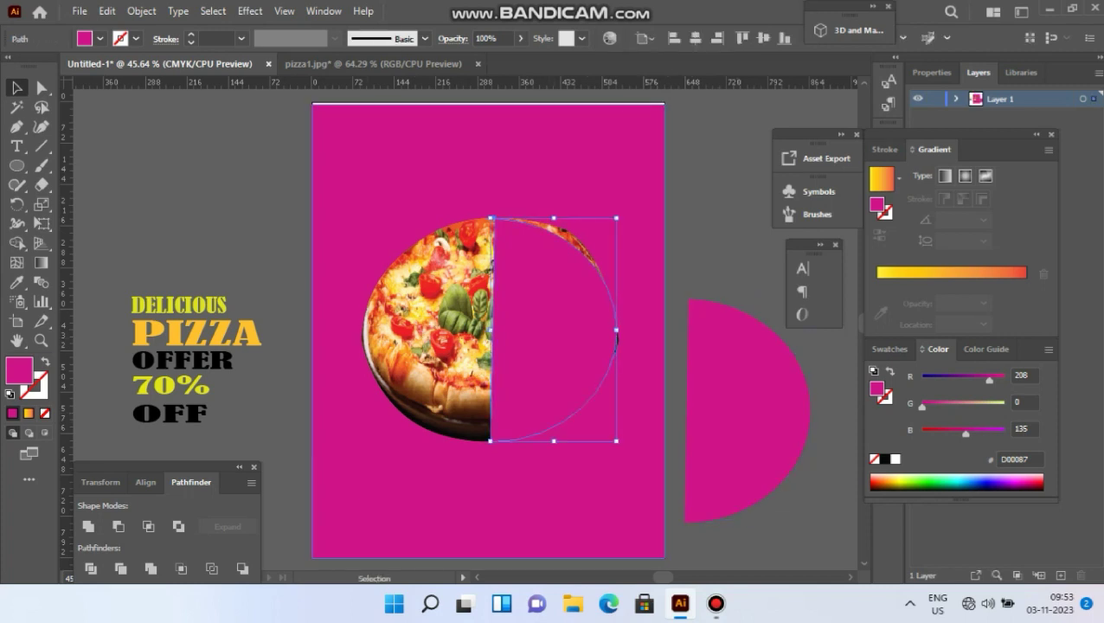
pyautogui.click(900, 484)
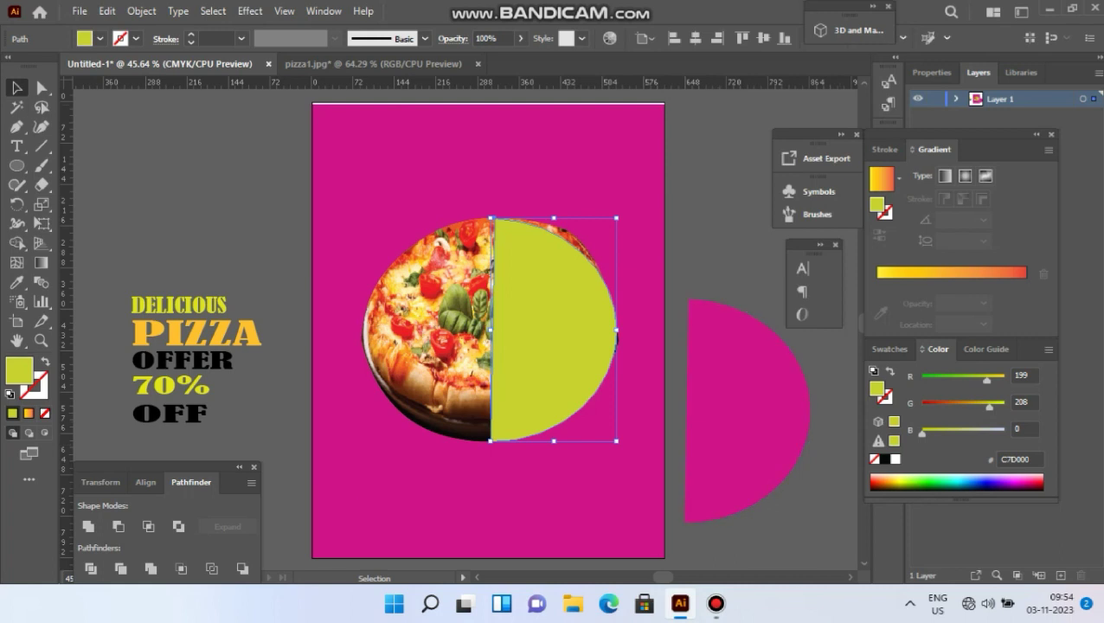
pyautogui.moveTo(554, 331); pyautogui.dragTo(554, 318)
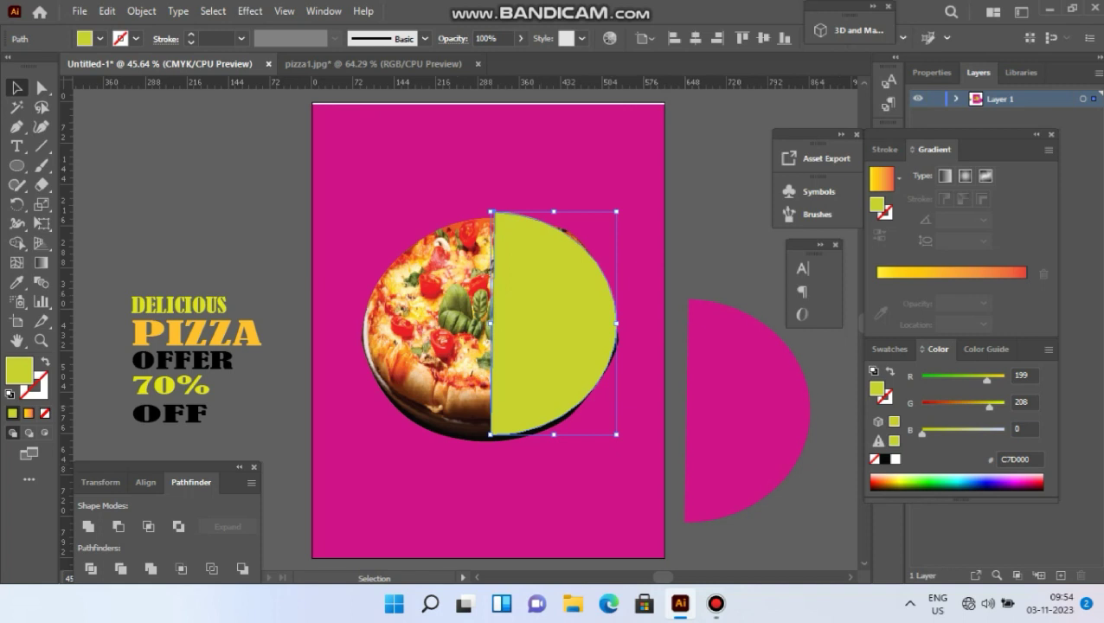
pyautogui.click(954, 478)
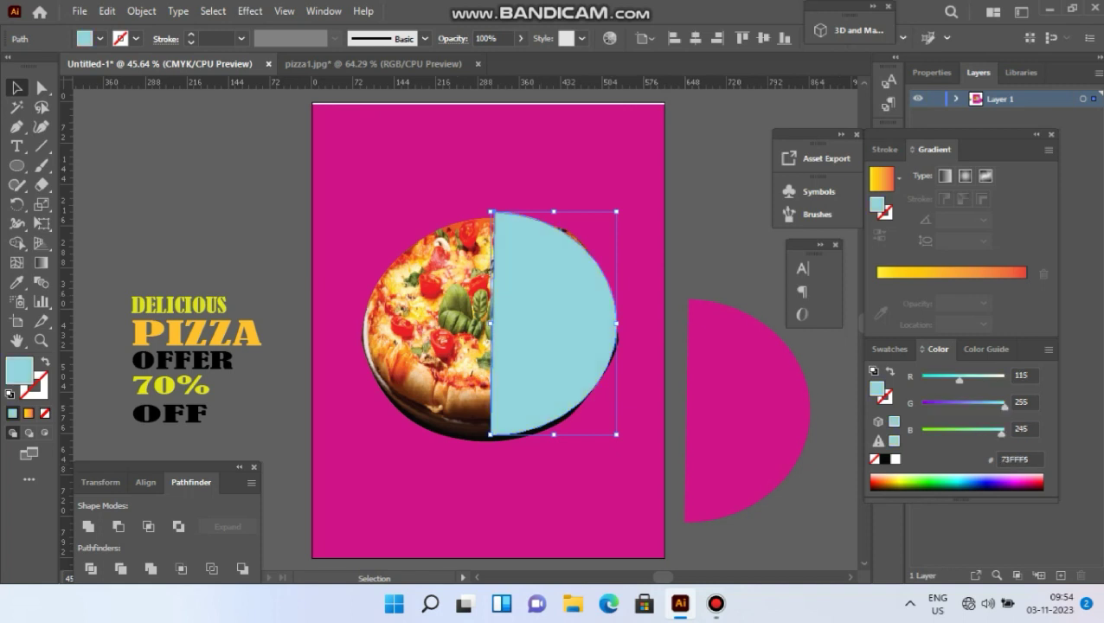
pyautogui.click(961, 486)
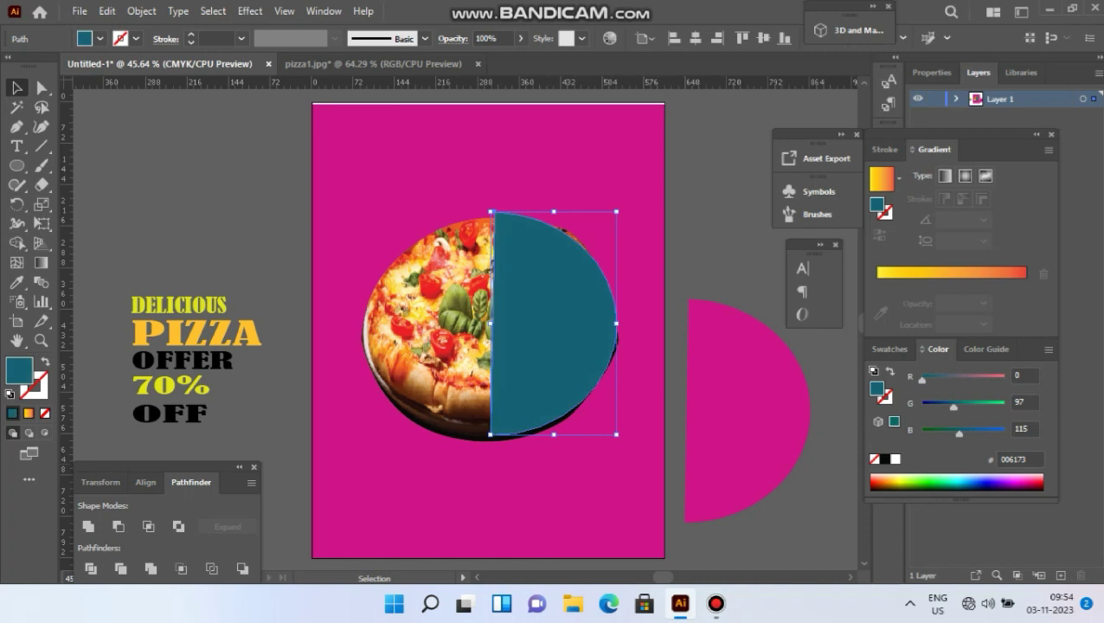
pyautogui.click(938, 485)
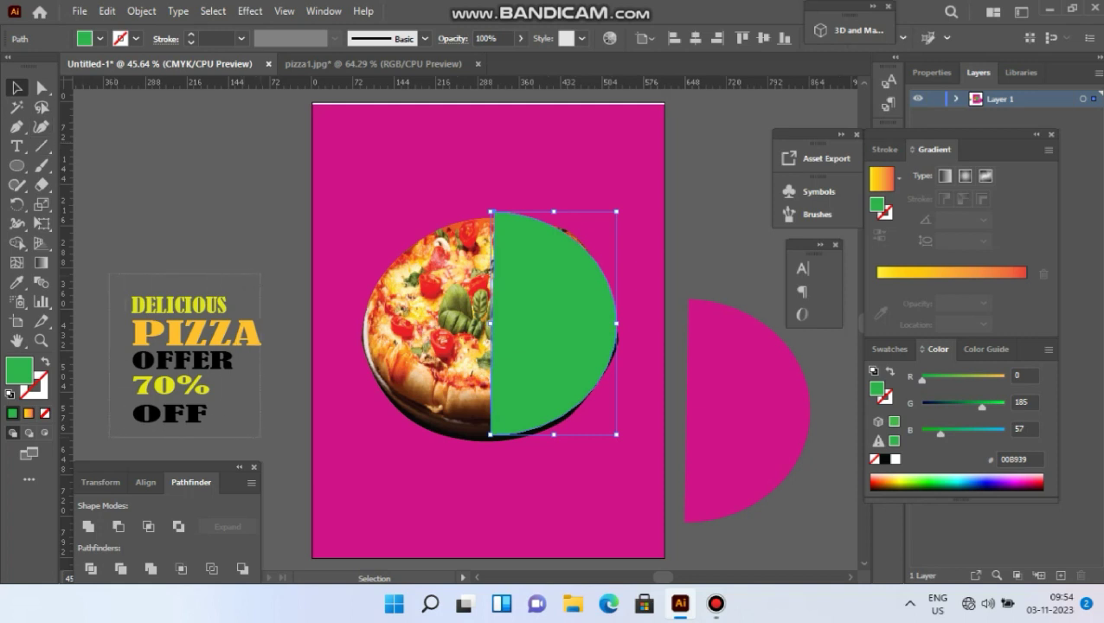
# Group the offer text lines, raise them slightly, and drag the green half-circle over them.
pyautogui.click(182, 360)
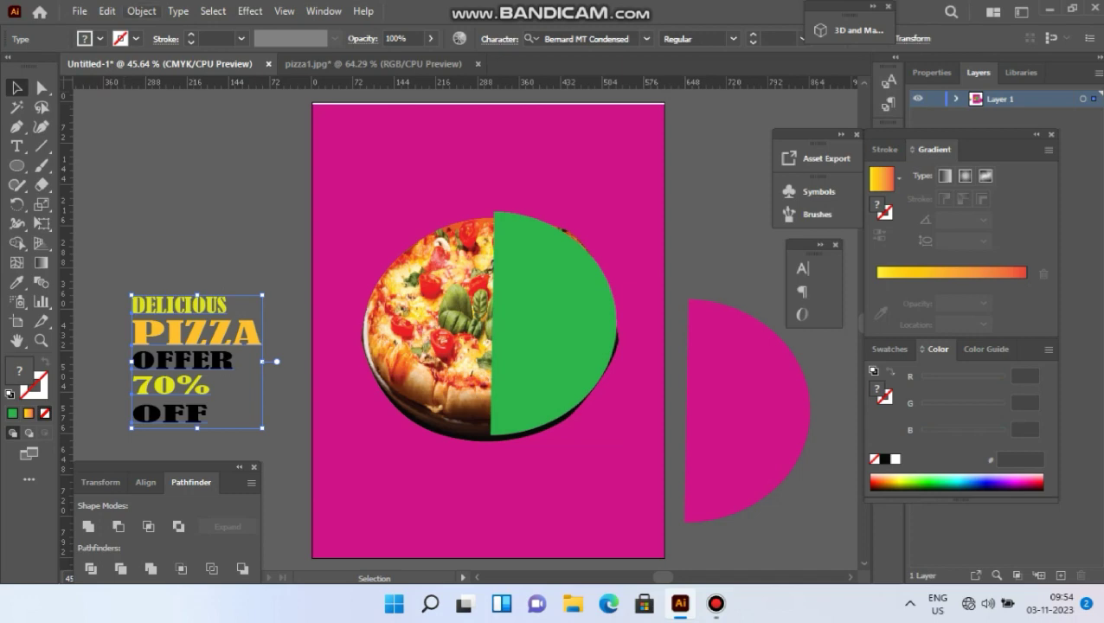
pyautogui.click(141, 11)
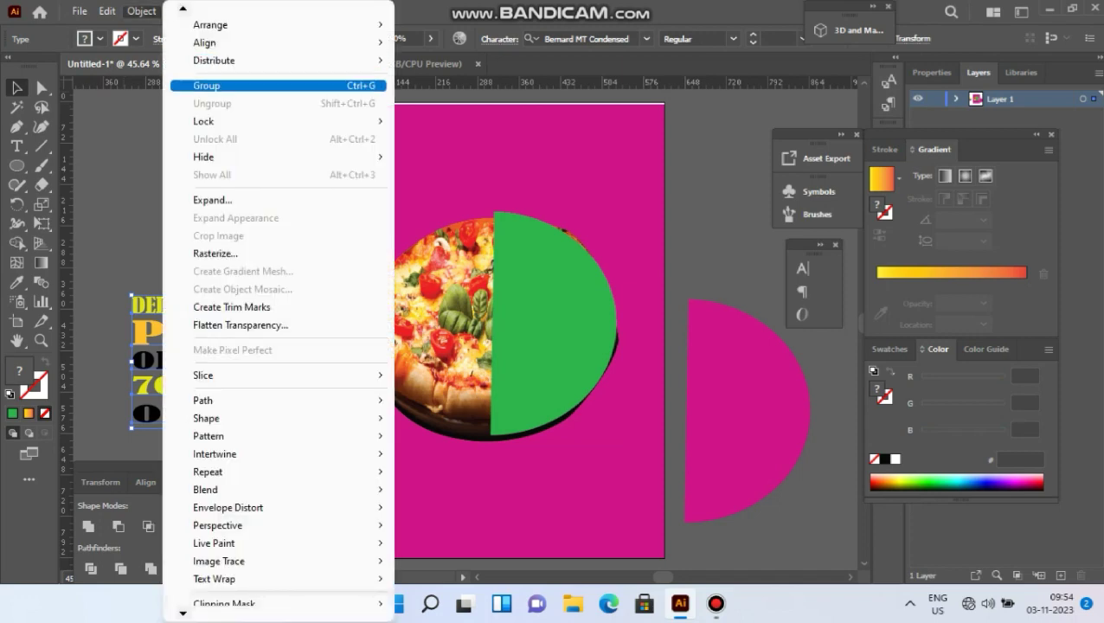
pyautogui.click(199, 86)
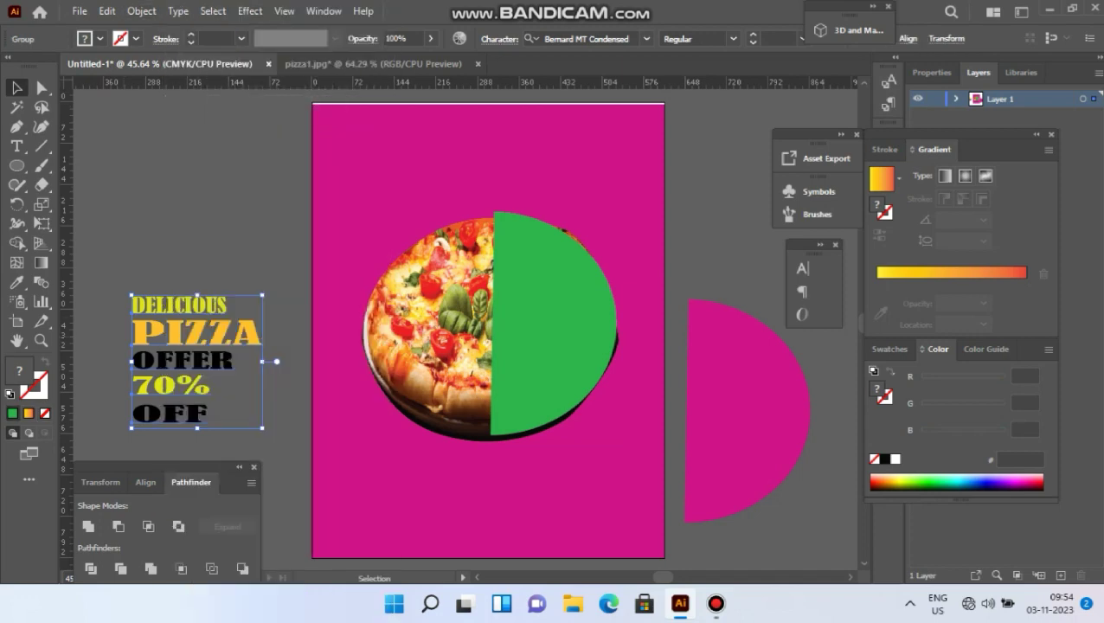
pyautogui.moveTo(216, 318); pyautogui.dragTo(221, 227)
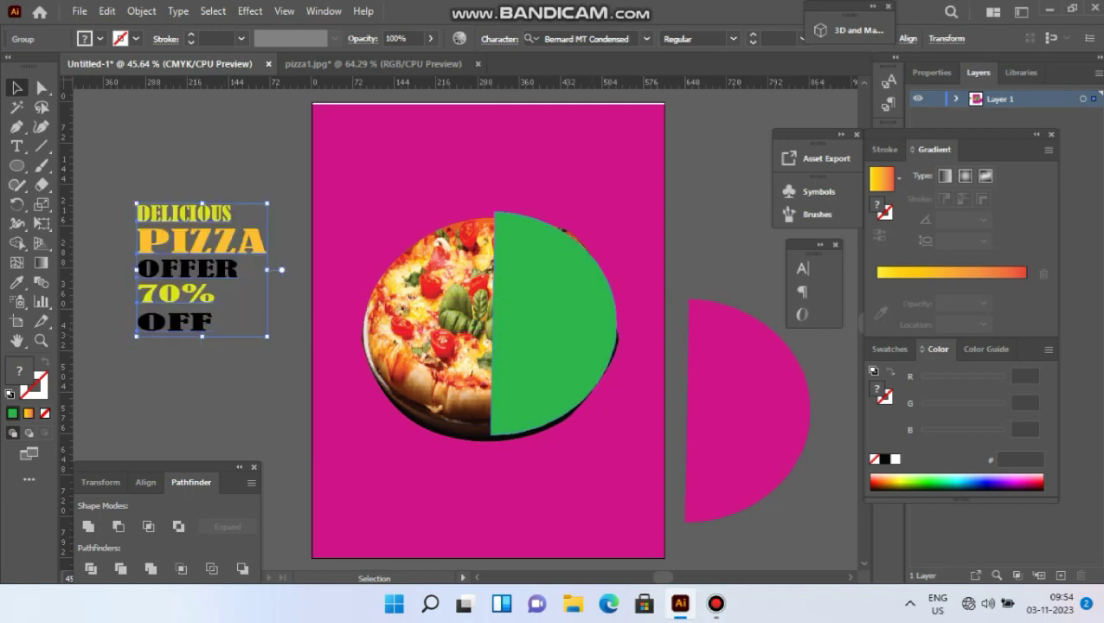
pyautogui.moveTo(601, 331); pyautogui.dragTo(254, 284)
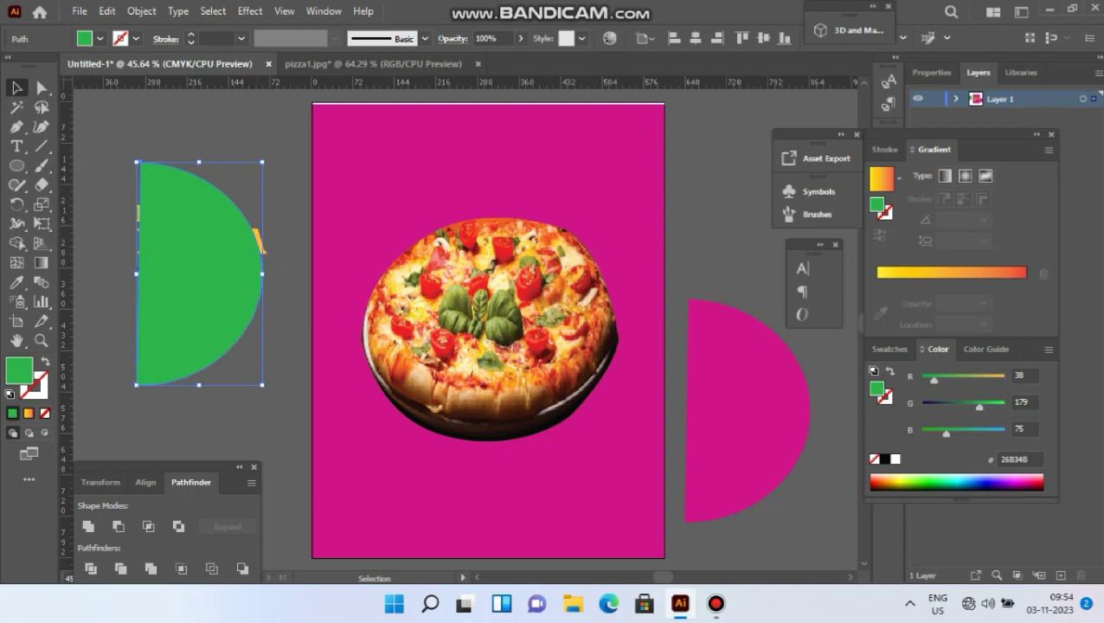
pyautogui.hotkey('ctrl', 'shift', 'a')
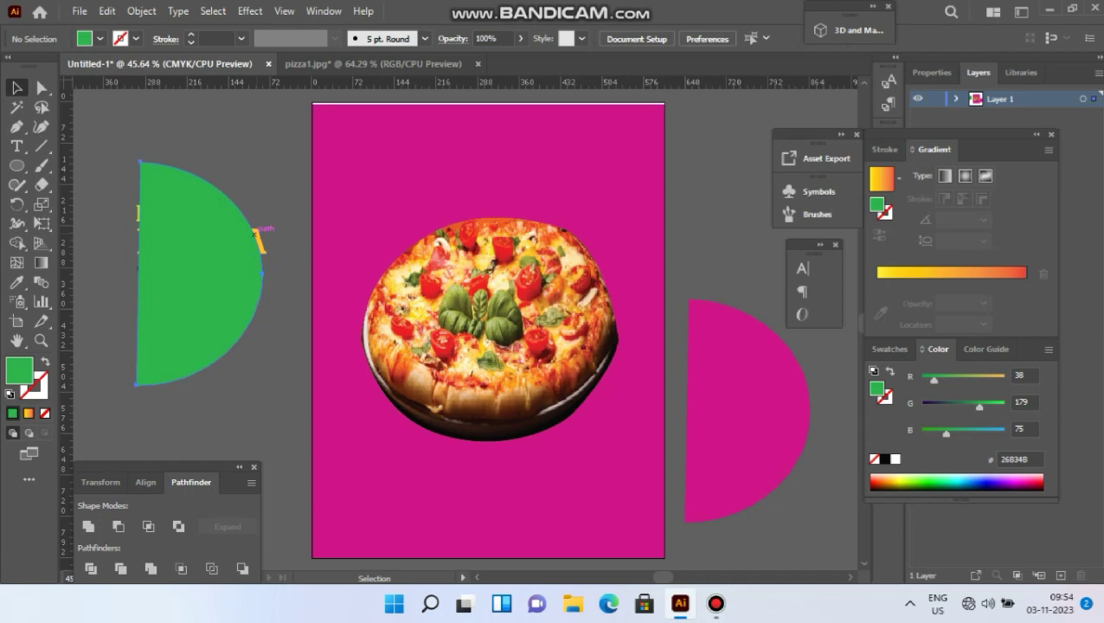
# Bring the green half-circle to the front and nudge it slightly left and down over the text.
pyautogui.rightClick(257, 230)
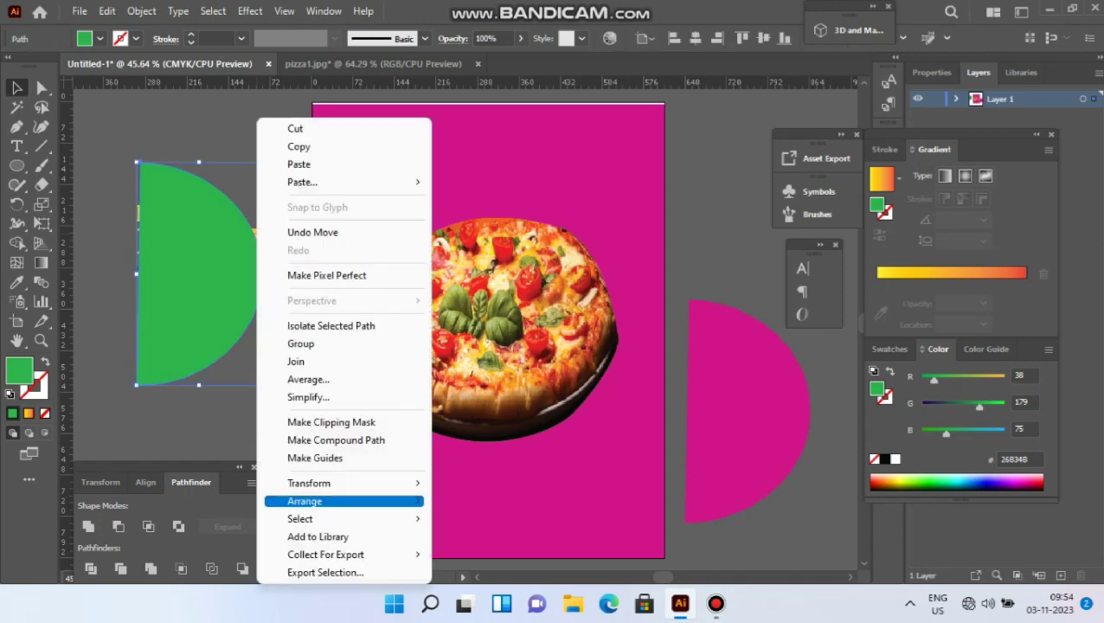
pyautogui.moveTo(304, 501)
pyautogui.click(487, 501)
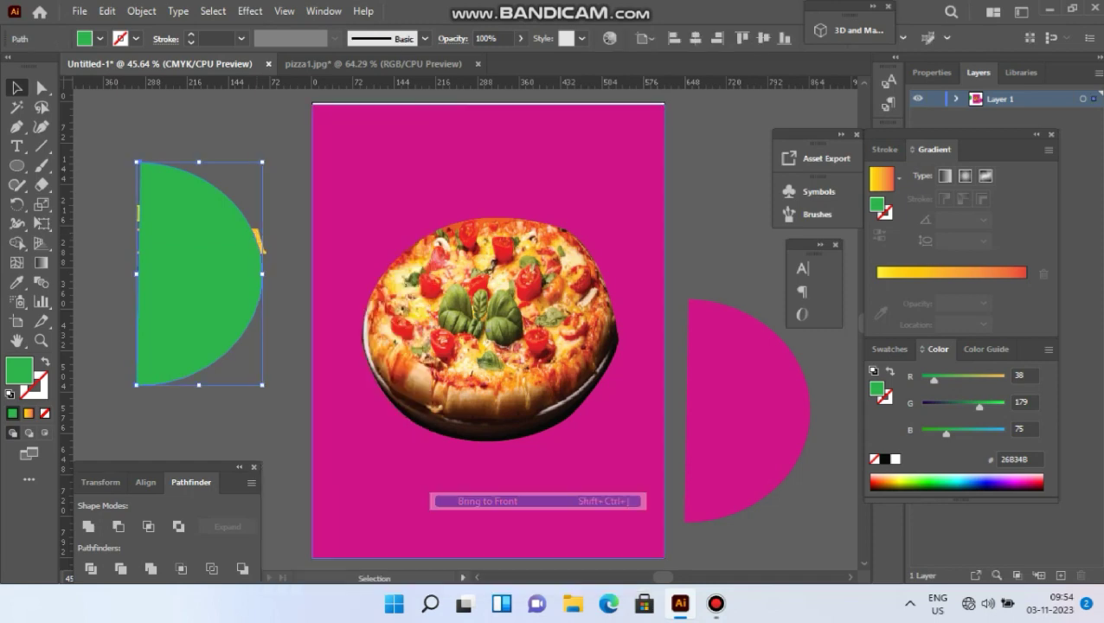
pyautogui.hotkey('ctrl', 'shift', 'a')
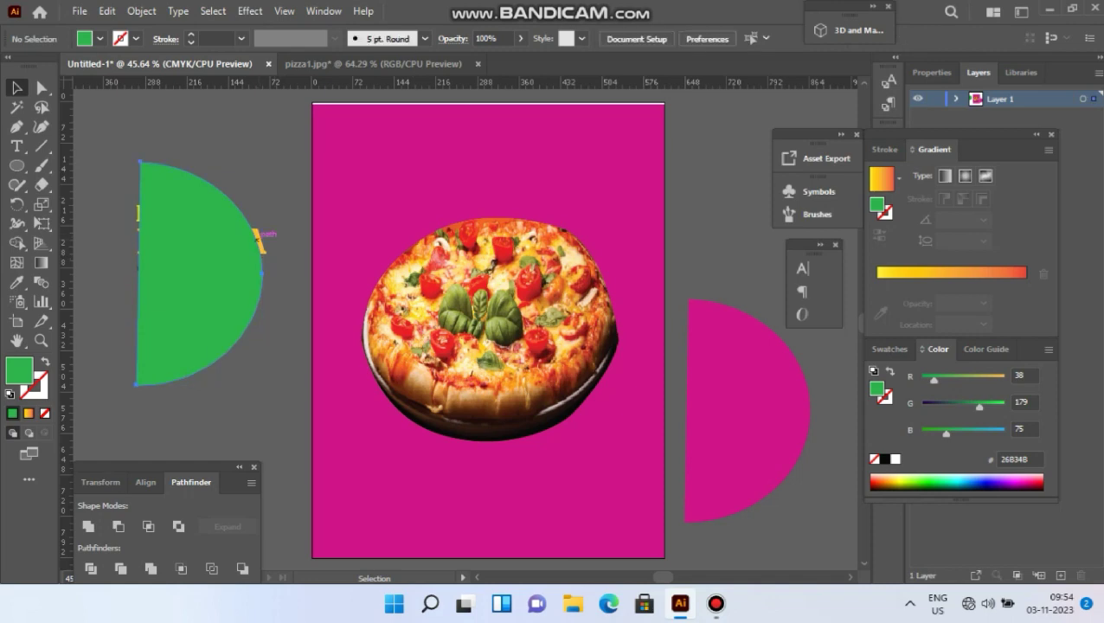
pyautogui.click(256, 237)
pyautogui.rightClick(256, 237)
pyautogui.moveTo(305, 501)
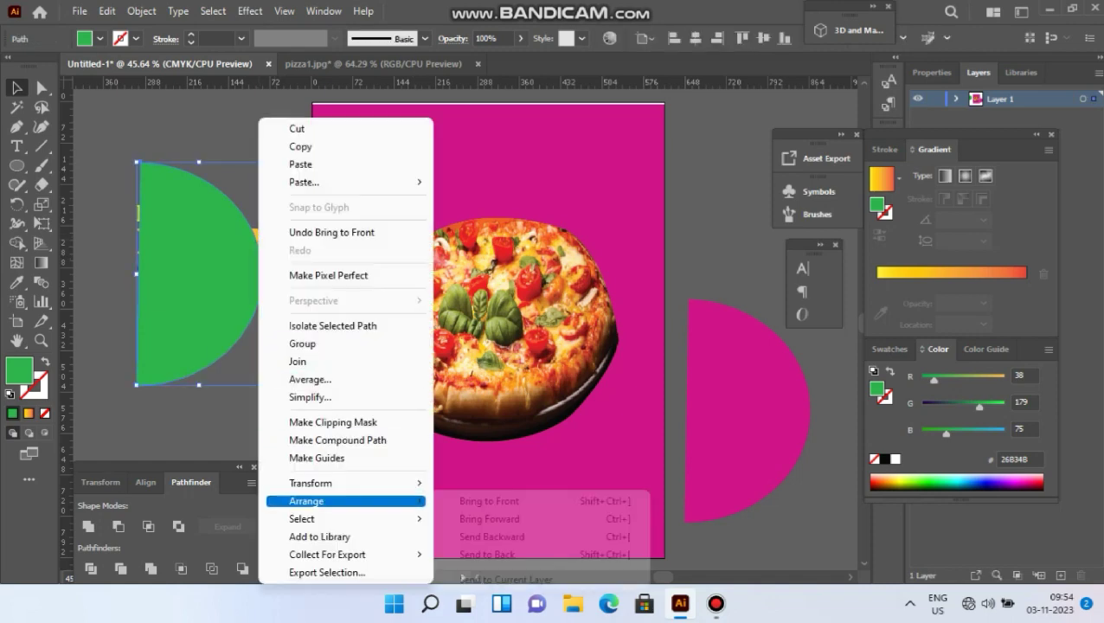
pyautogui.click(488, 495)
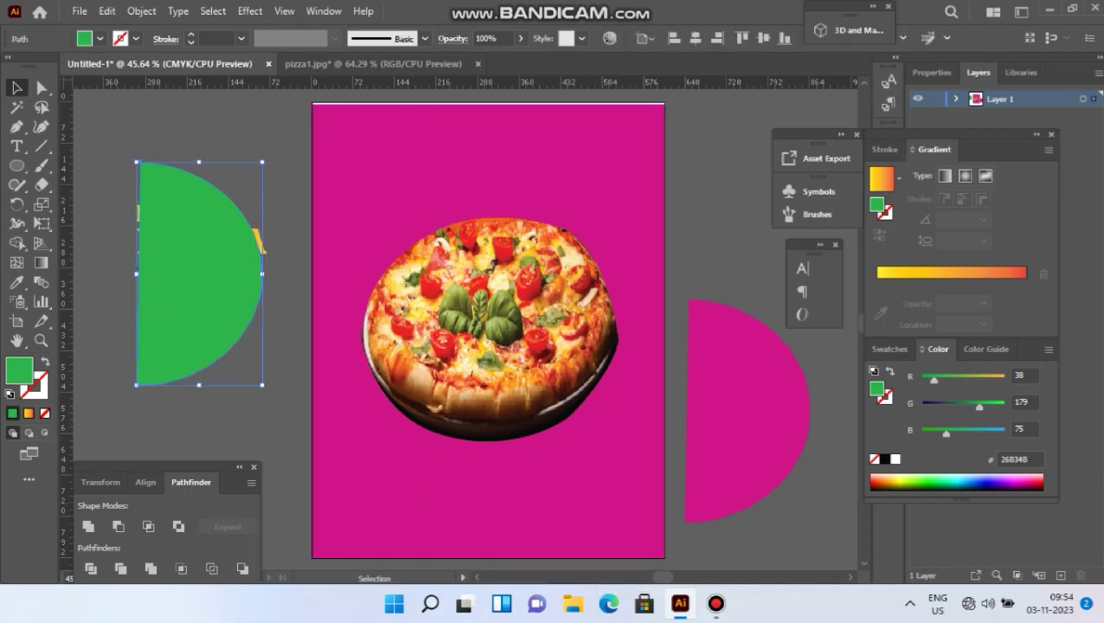
pyautogui.moveTo(199, 273); pyautogui.dragTo(196, 277)
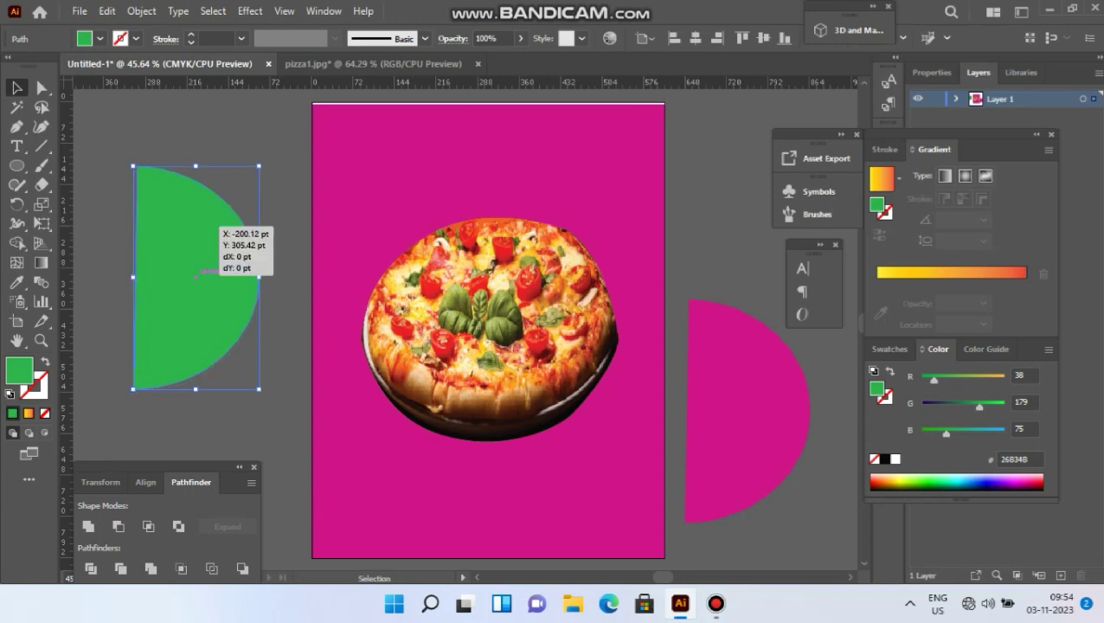
pyautogui.click(276, 180)
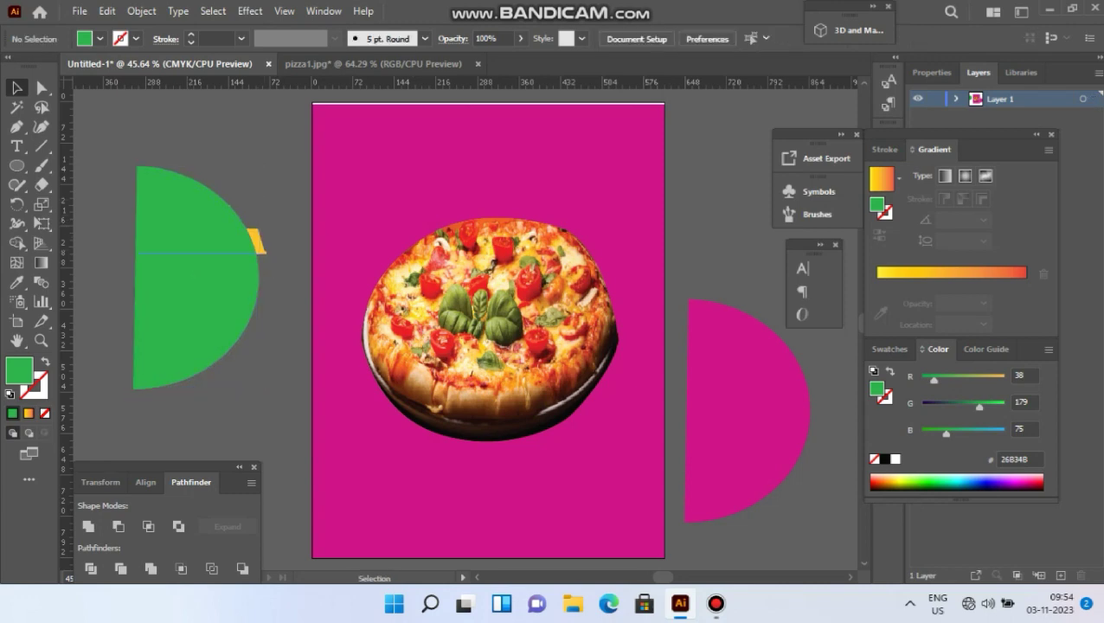
pyautogui.click(199, 254)
# Bring the offer text in front and stretch it to span the green half-circle.
pyautogui.rightClick(264, 260)
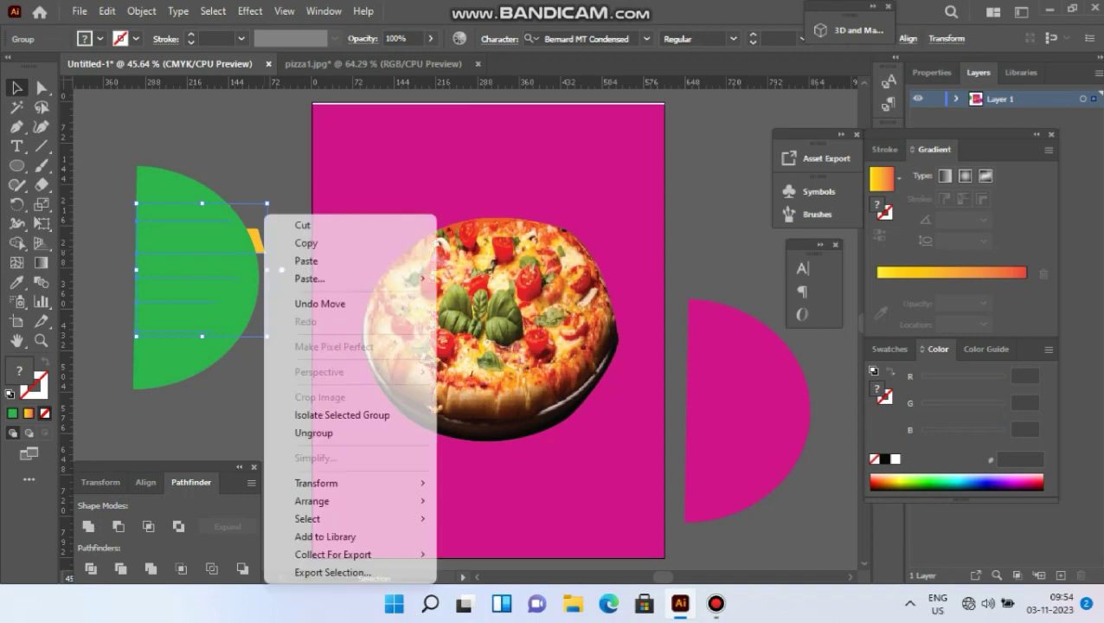
pyautogui.moveTo(346, 501)
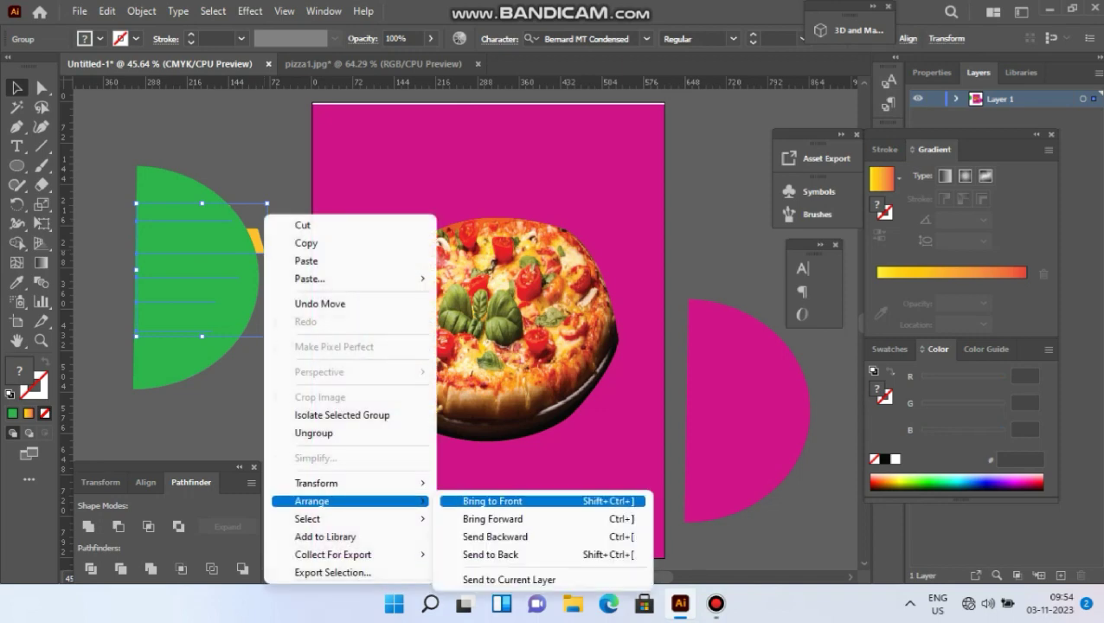
pyautogui.click(493, 501)
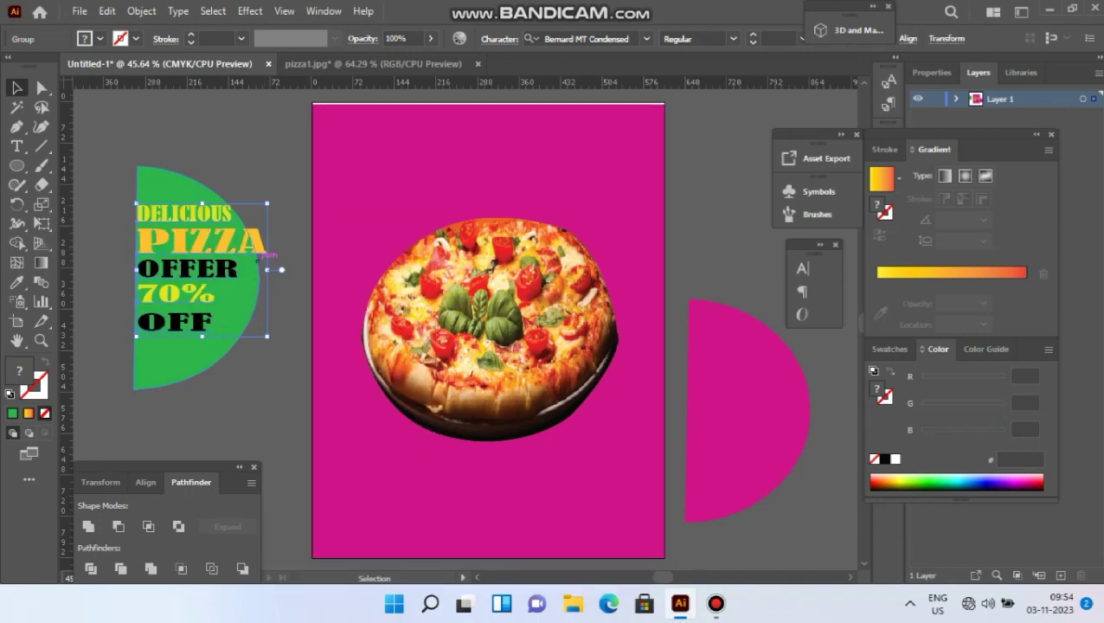
pyautogui.moveTo(268, 270); pyautogui.dragTo(254, 270)
pyautogui.moveTo(143, 276); pyautogui.dragTo(253, 270)
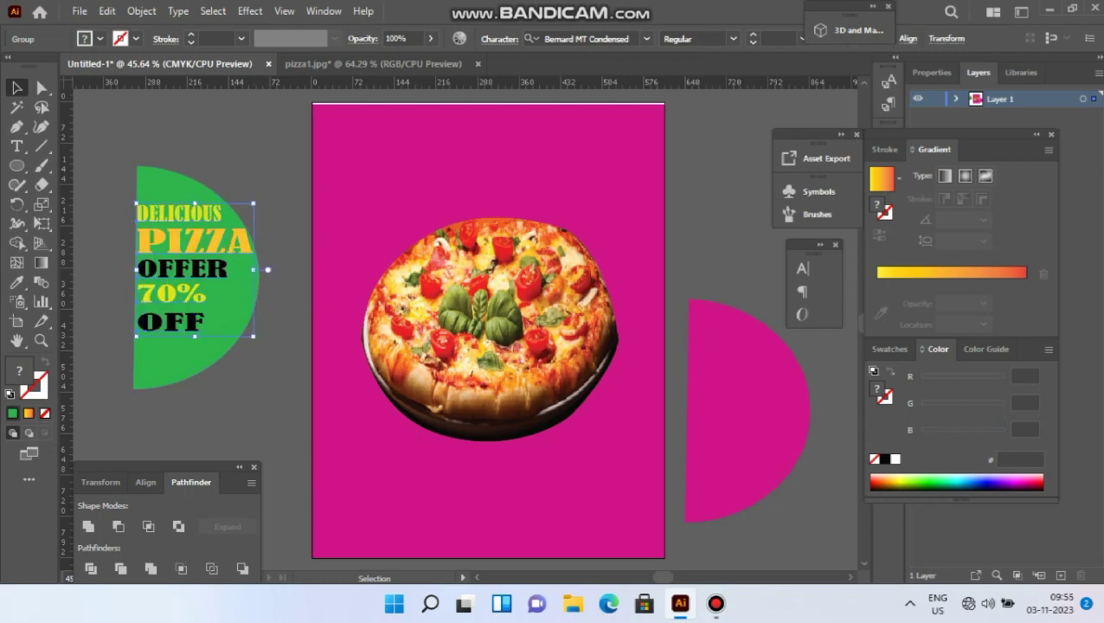
pyautogui.moveTo(195, 337); pyautogui.dragTo(195, 348)
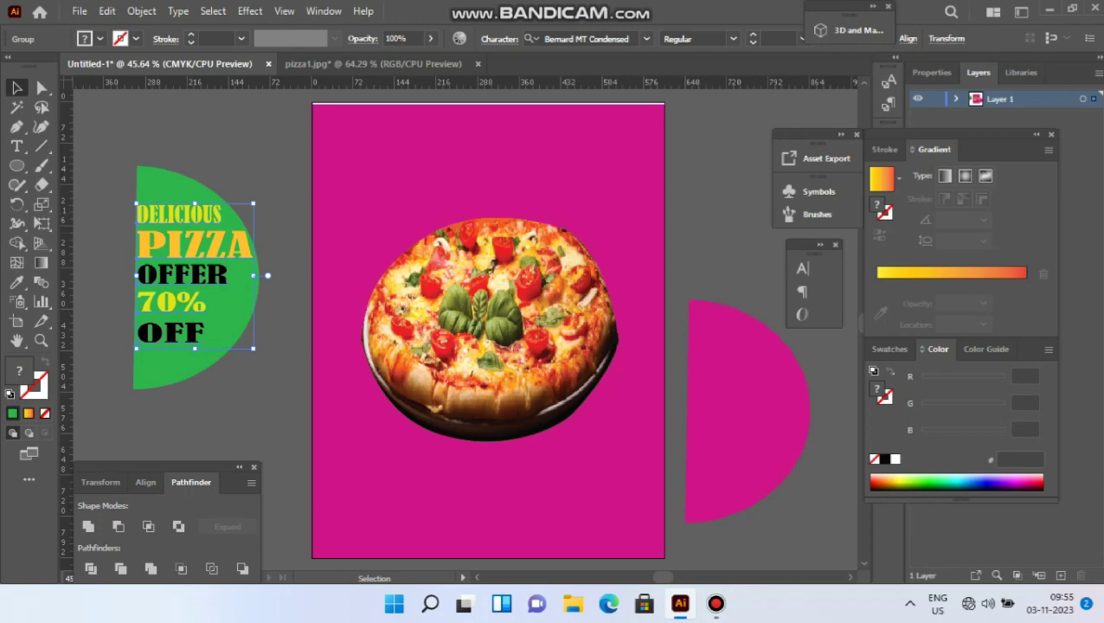
# Send the offer text group to the back behind the green semicircle.
pyautogui.rightClick(195, 214)
pyautogui.moveTo(247, 501)
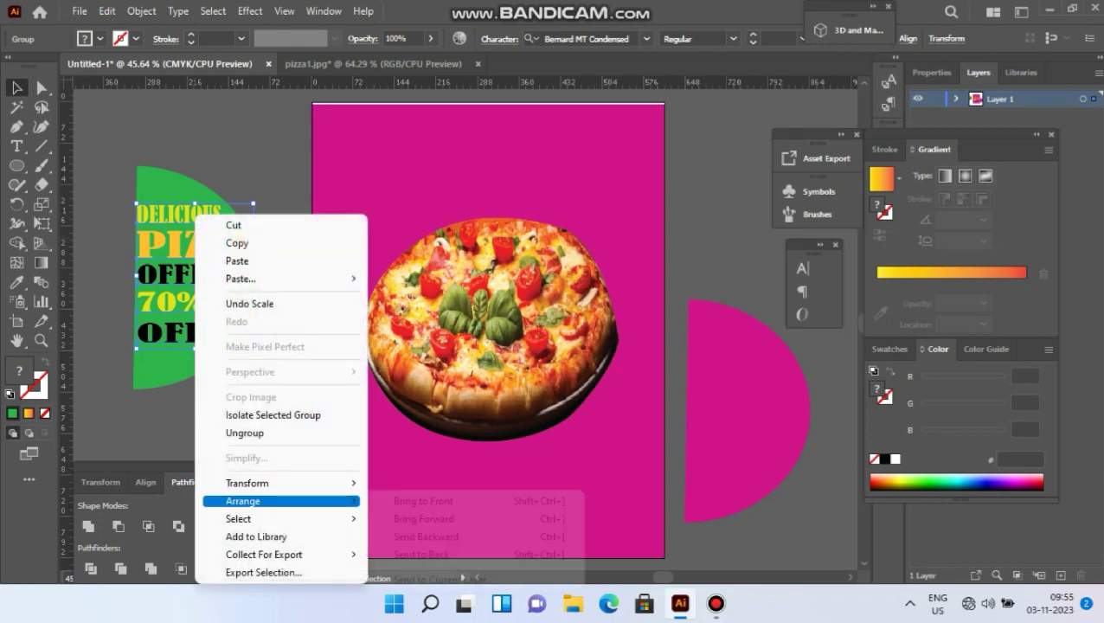
pyautogui.click(421, 554)
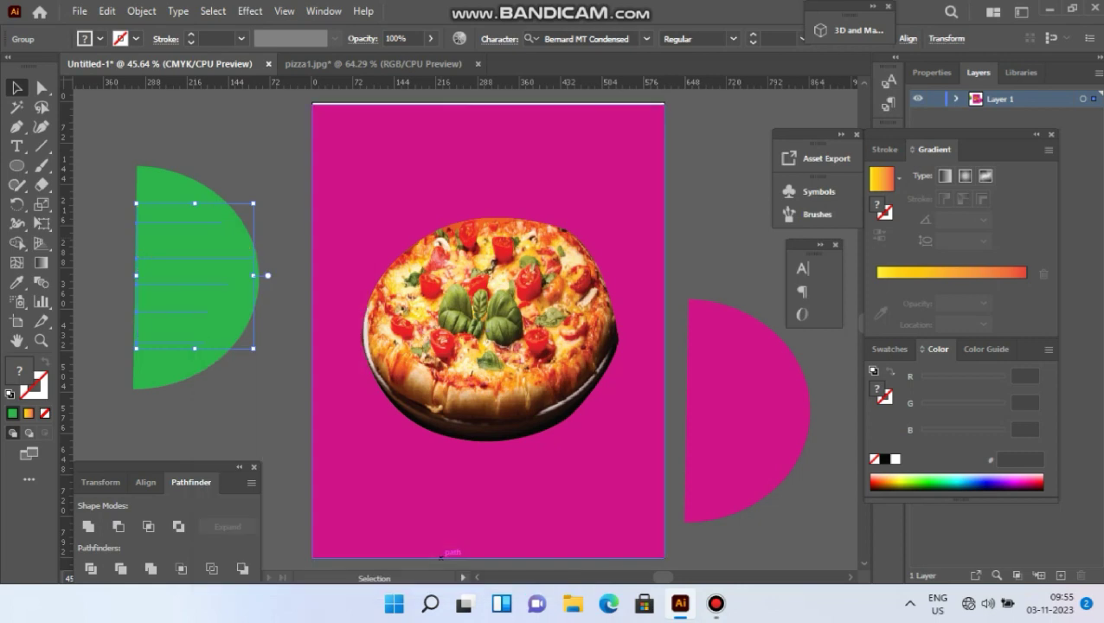
pyautogui.click(275, 297)
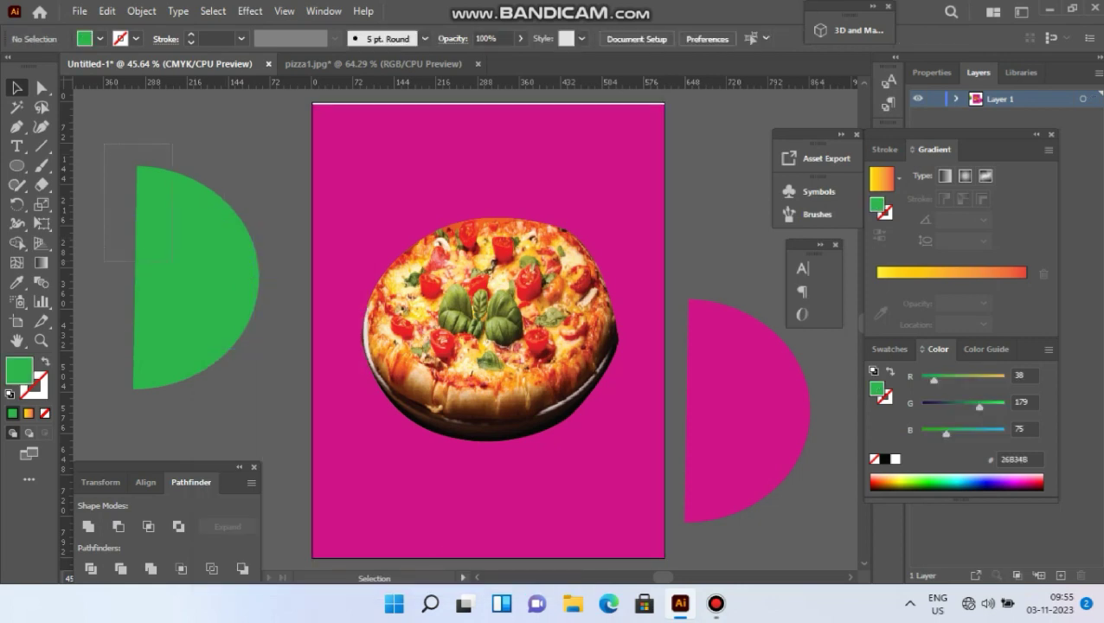
# Apply Envelope Distort > Make with Top Object to the selected semicircle and offer text.
pyautogui.moveTo(171, 259); pyautogui.dragTo(278, 414)
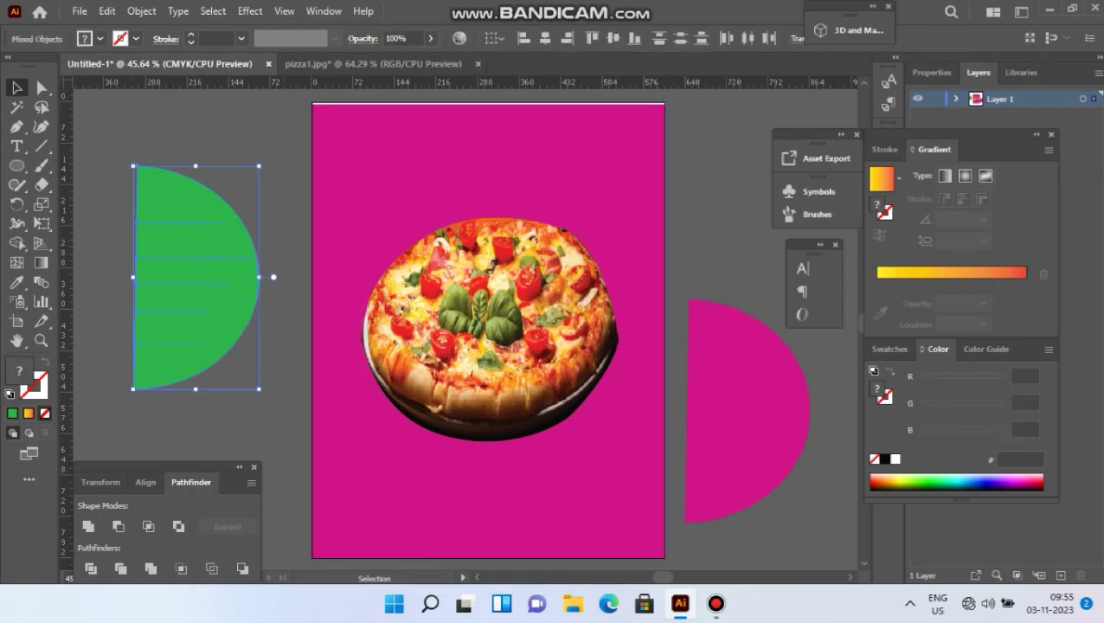
pyautogui.click(142, 11)
pyautogui.moveTo(229, 507)
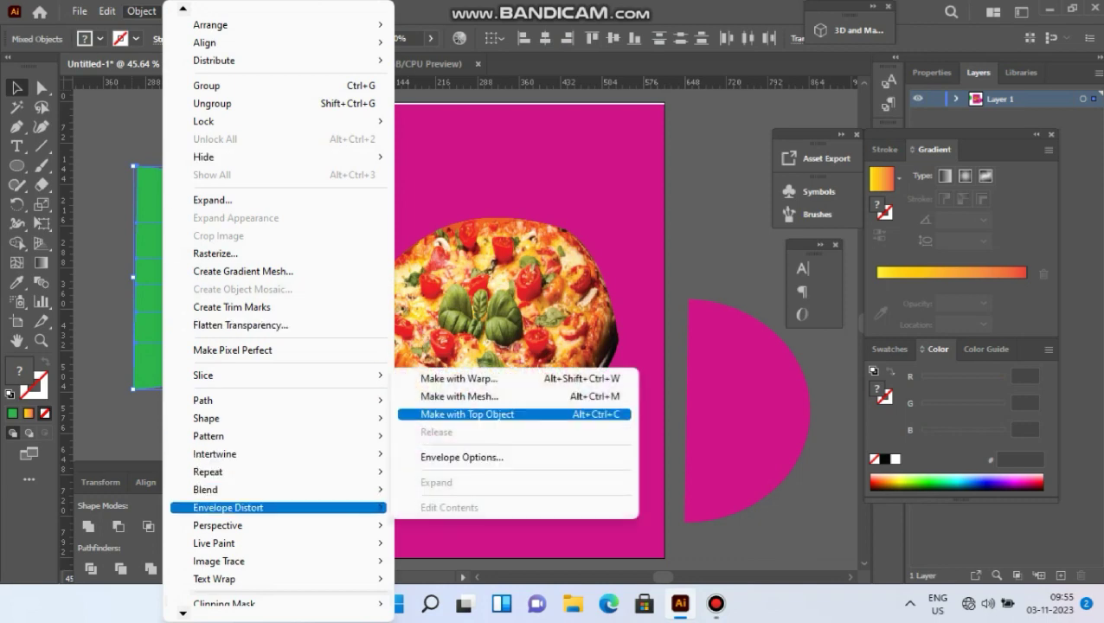
pyautogui.click(467, 413)
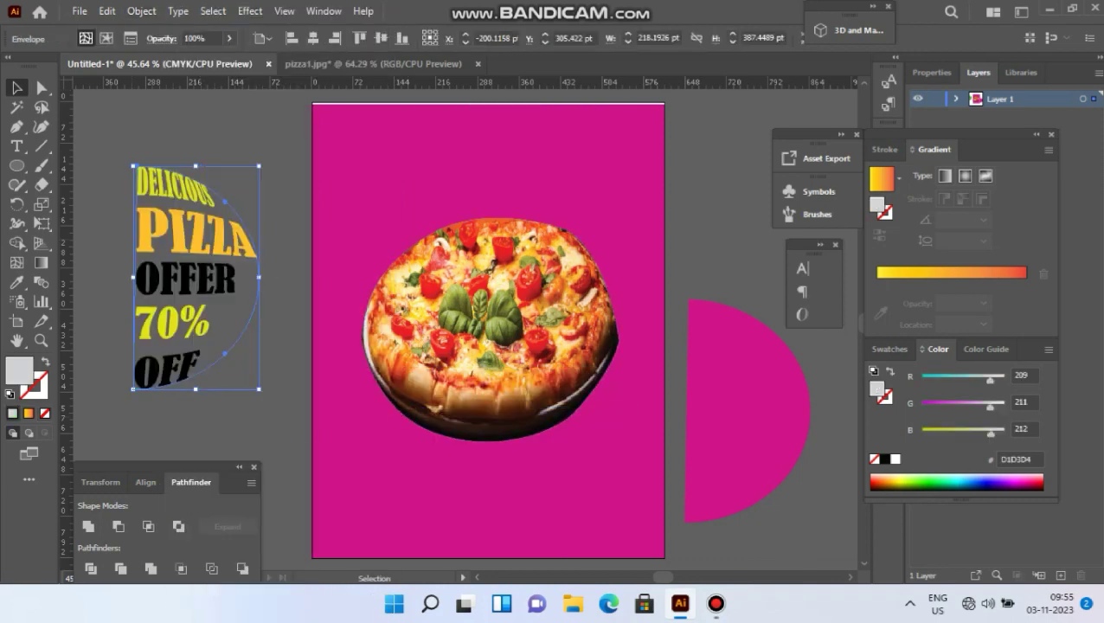
# Move the warped offer text and the magenta semicircle onto the pizza's right half.
pyautogui.moveTo(206, 237); pyautogui.dragTo(560, 284)
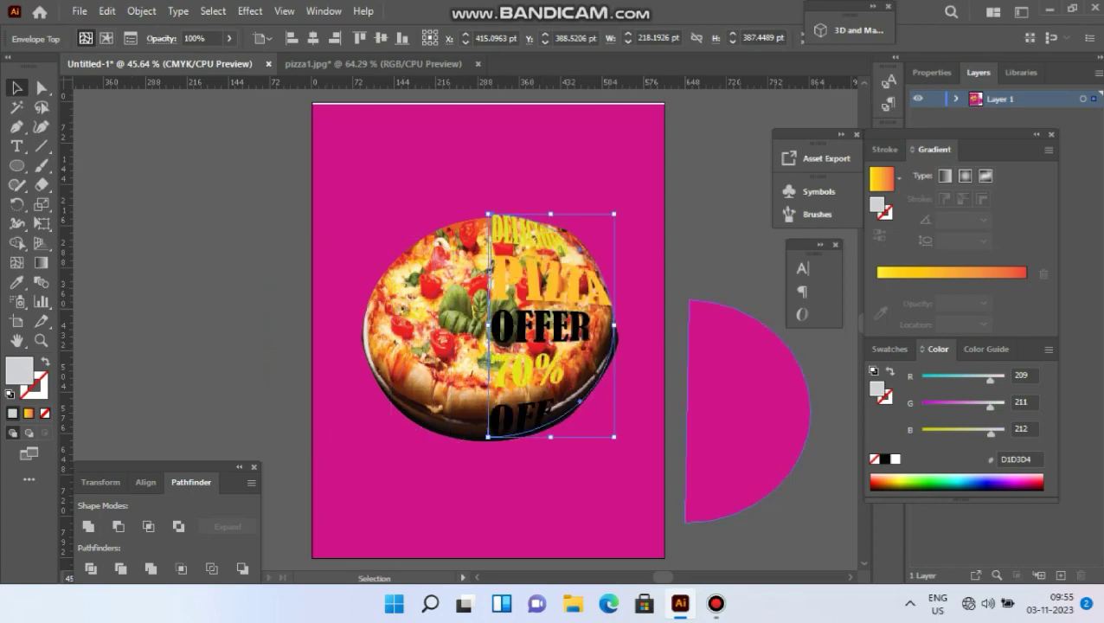
pyautogui.moveTo(761, 407); pyautogui.dragTo(564, 322)
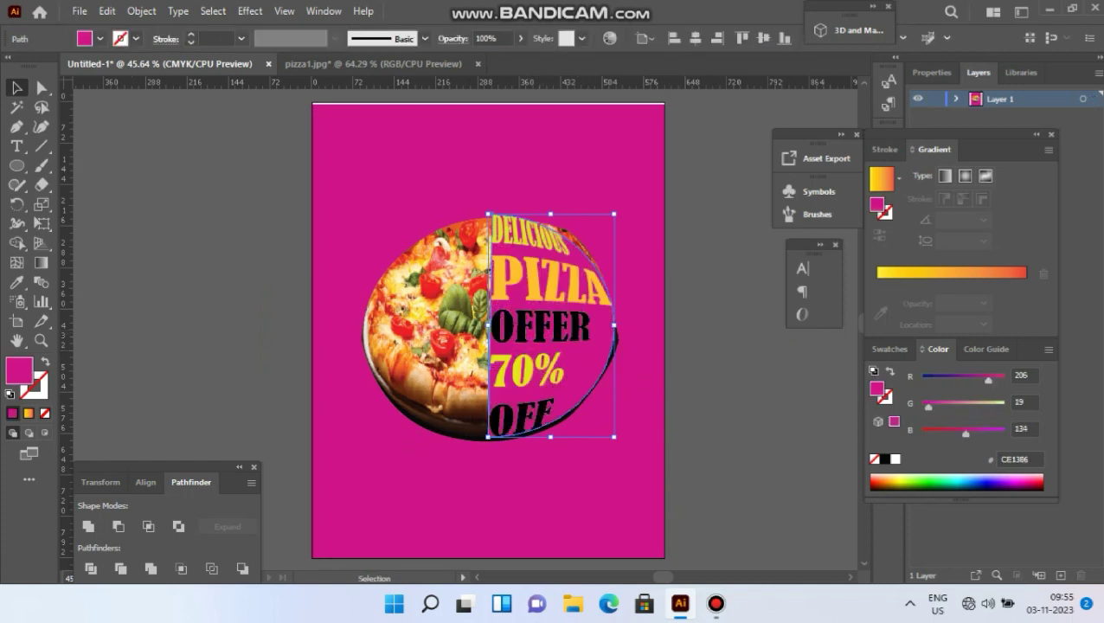
pyautogui.hotkey('ctrl', 'shift', 'a')
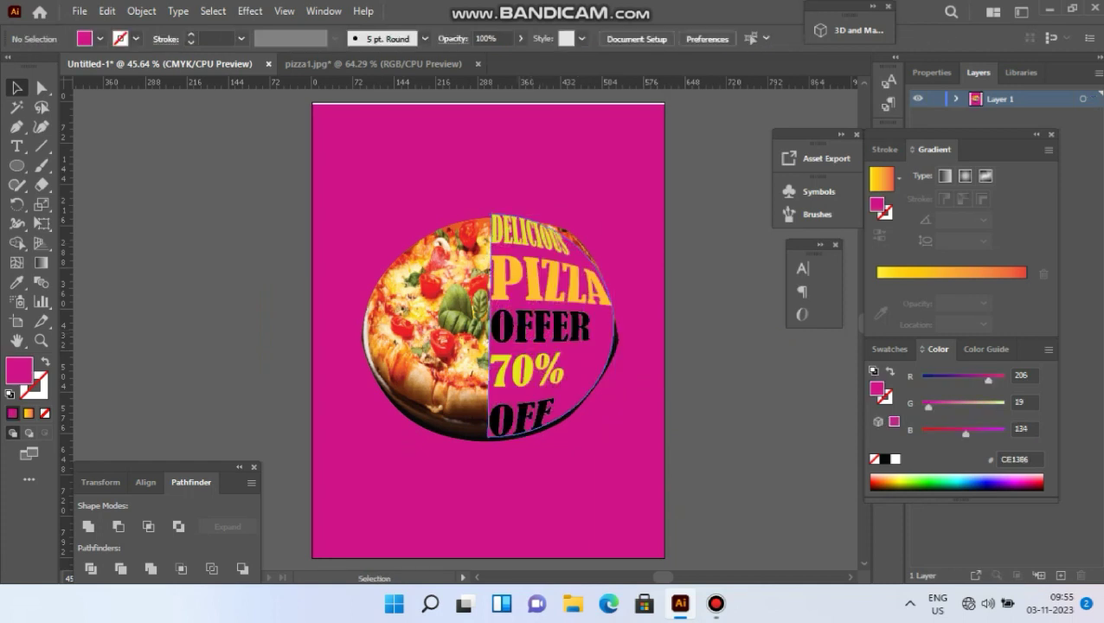
# Stretch the warped text's top, right and bottom edges slightly to fit the pizza half.
pyautogui.click(562, 324)
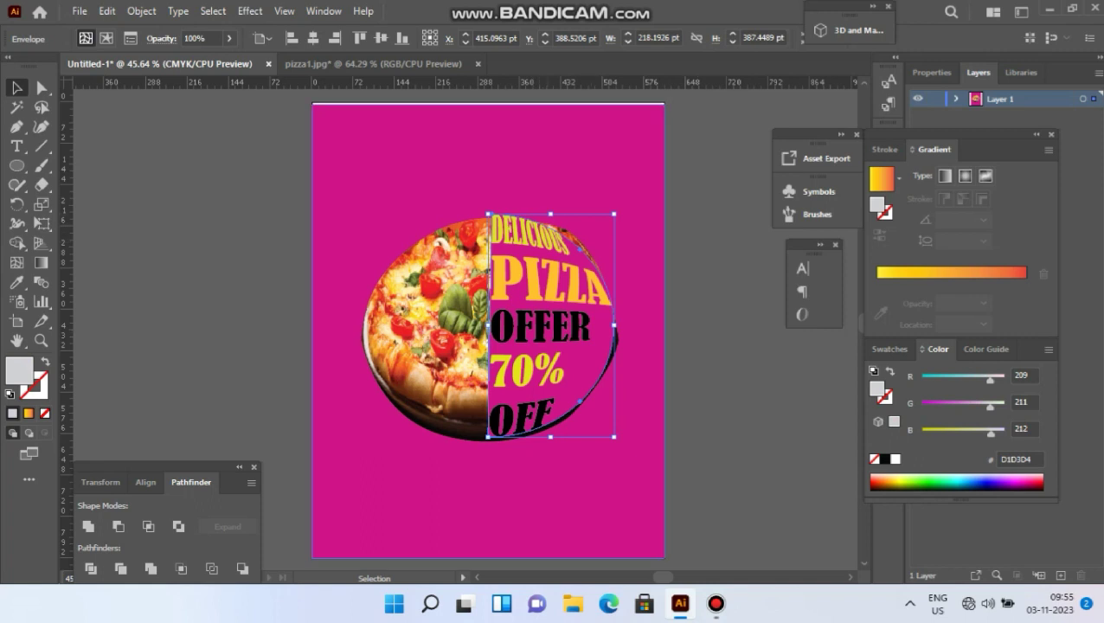
pyautogui.moveTo(551, 214); pyautogui.dragTo(550, 213)
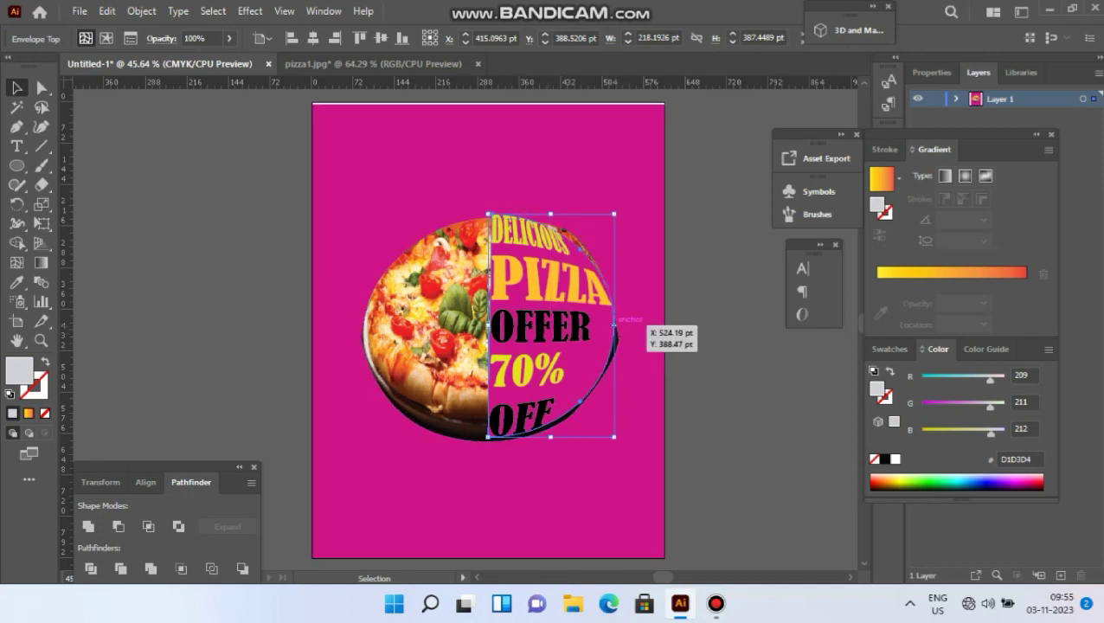
pyautogui.moveTo(615, 324); pyautogui.dragTo(619, 324)
pyautogui.moveTo(553, 437); pyautogui.dragTo(627, 442)
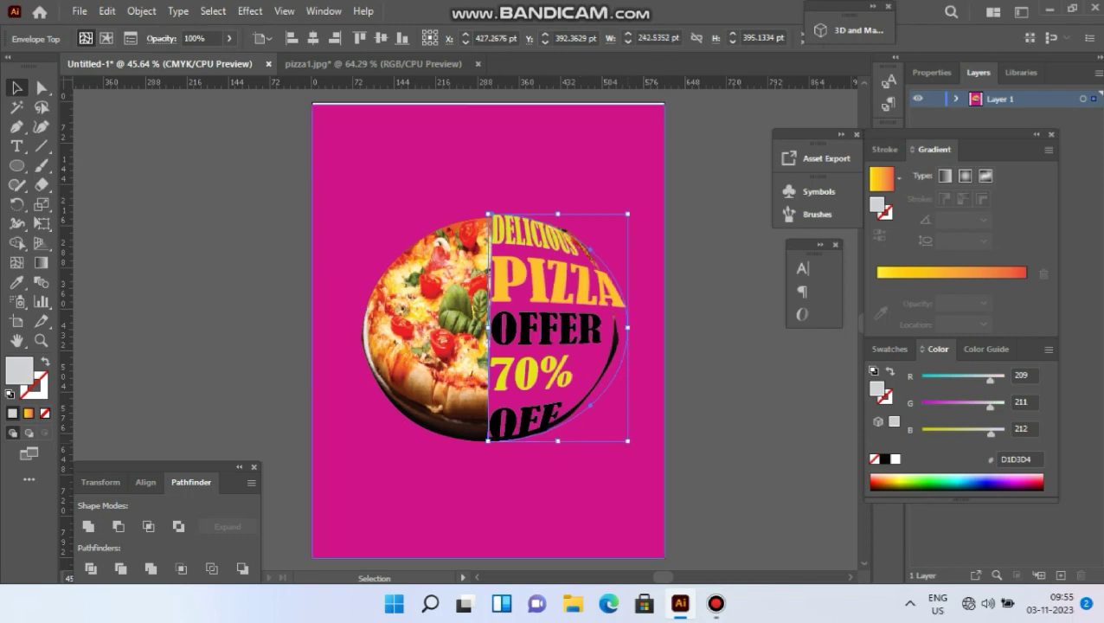
pyautogui.click(751, 394)
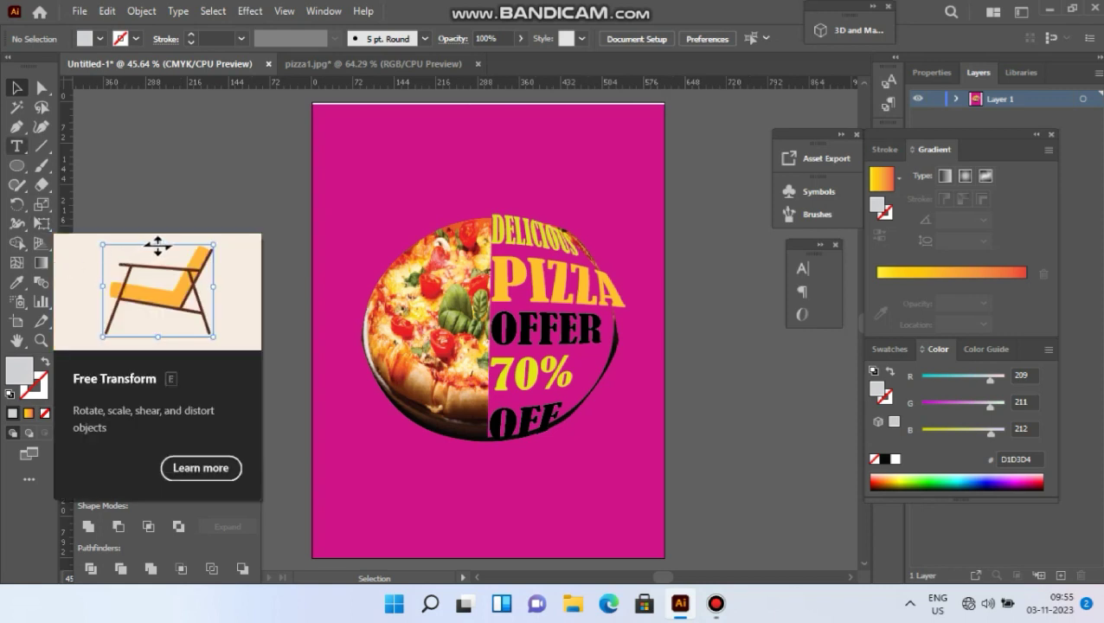
# Type the headline 'LIMITED PIZZA OFFER' as a new text object beside the page.
pyautogui.click(16, 146)
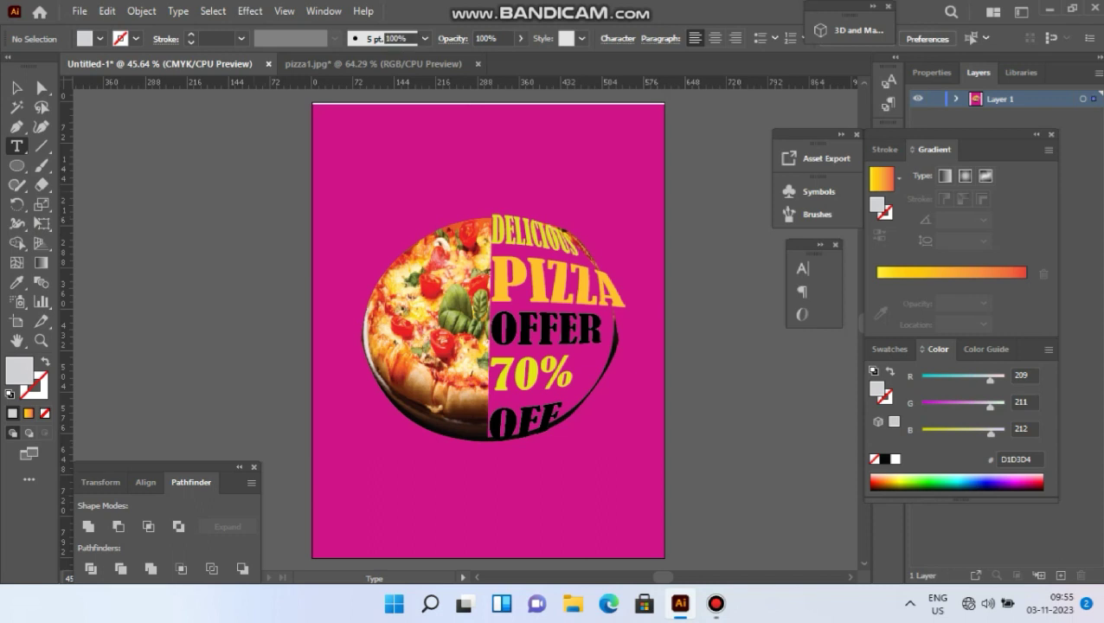
pyautogui.click(253, 189)
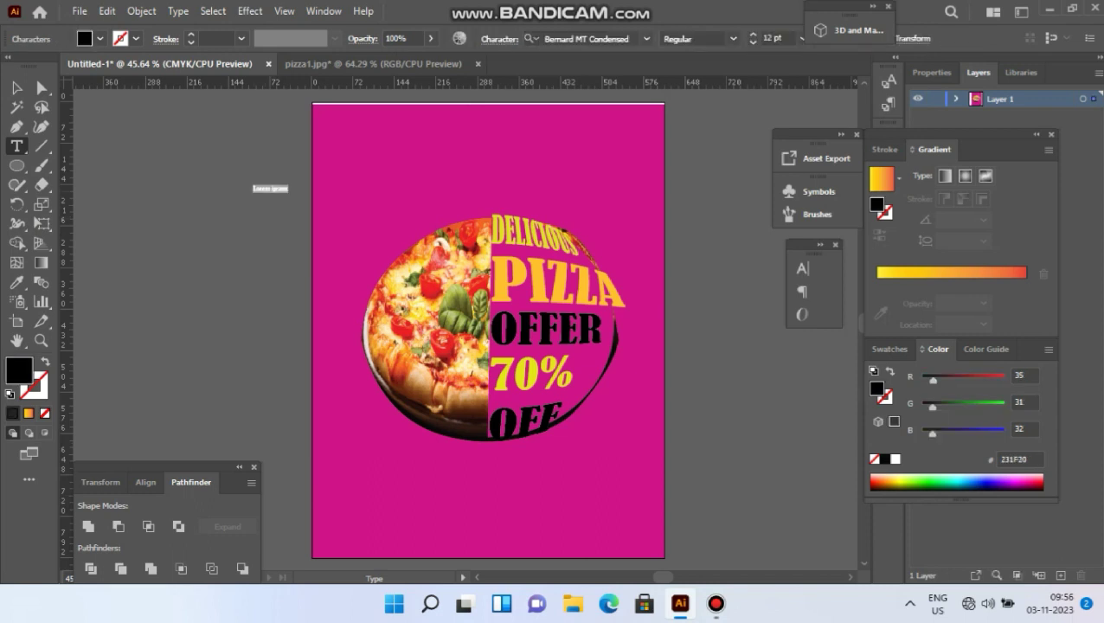
pyautogui.write('LIMITED PIZZA OFFER')
pyautogui.press('Escape')
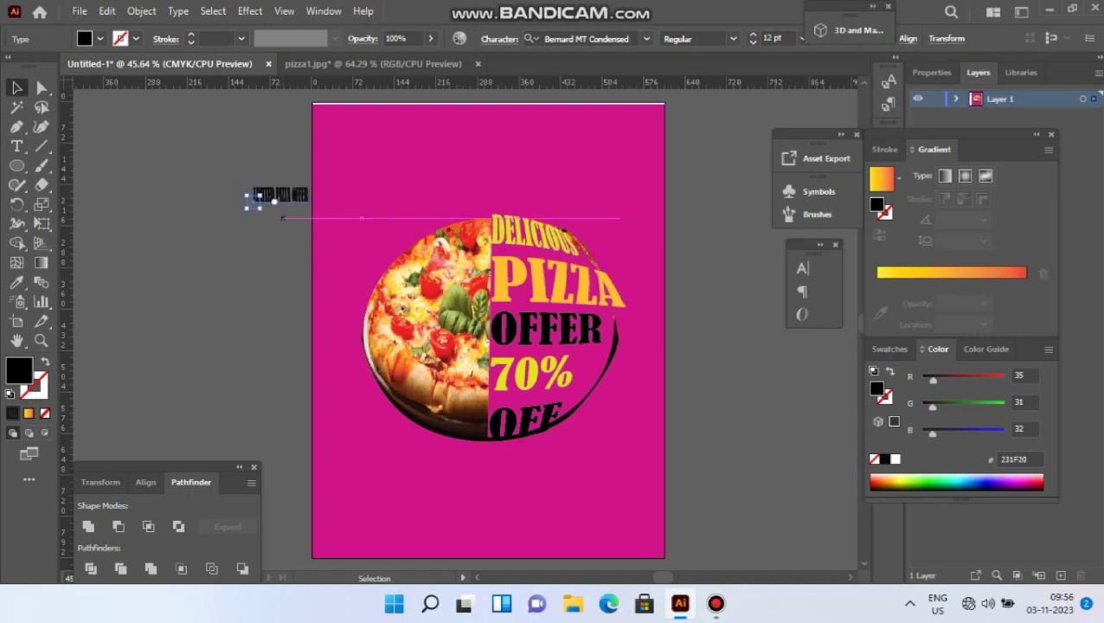
# Enlarge the headline at the top left, fill it pale yellow F1FF73, and widen it slightly.
pyautogui.moveTo(309, 195); pyautogui.dragTo(412, 130)
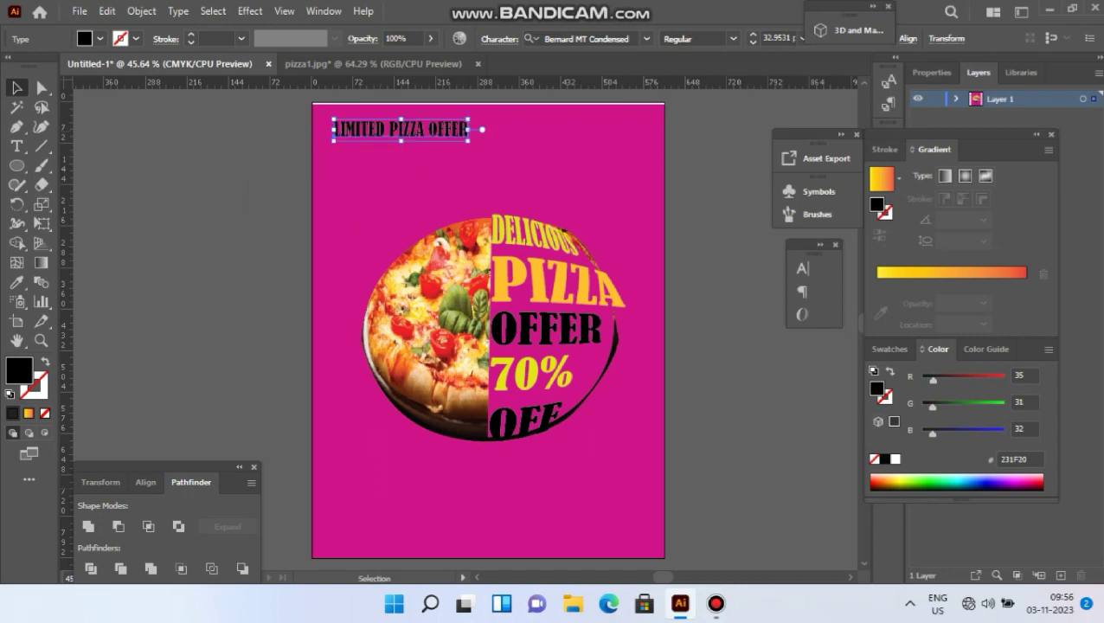
pyautogui.click(903, 478)
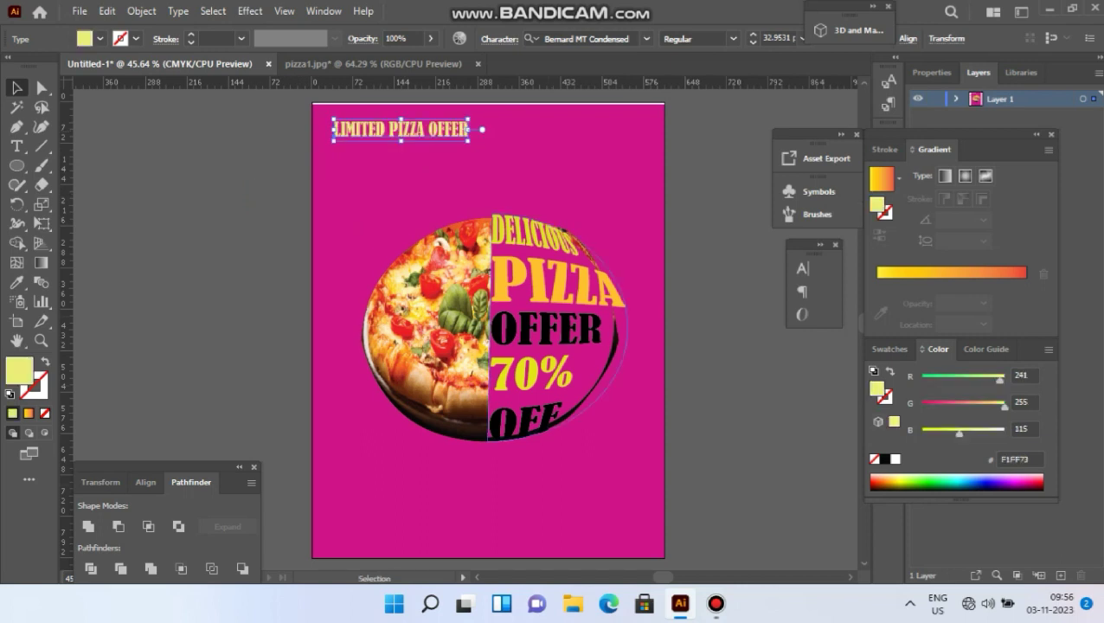
pyautogui.moveTo(400, 140); pyautogui.dragTo(401, 149)
pyautogui.moveTo(469, 134); pyautogui.dragTo(476, 134)
pyautogui.moveTo(405, 149); pyautogui.dragTo(405, 144)
pyautogui.hotkey('ctrl', 'shift', 'a')
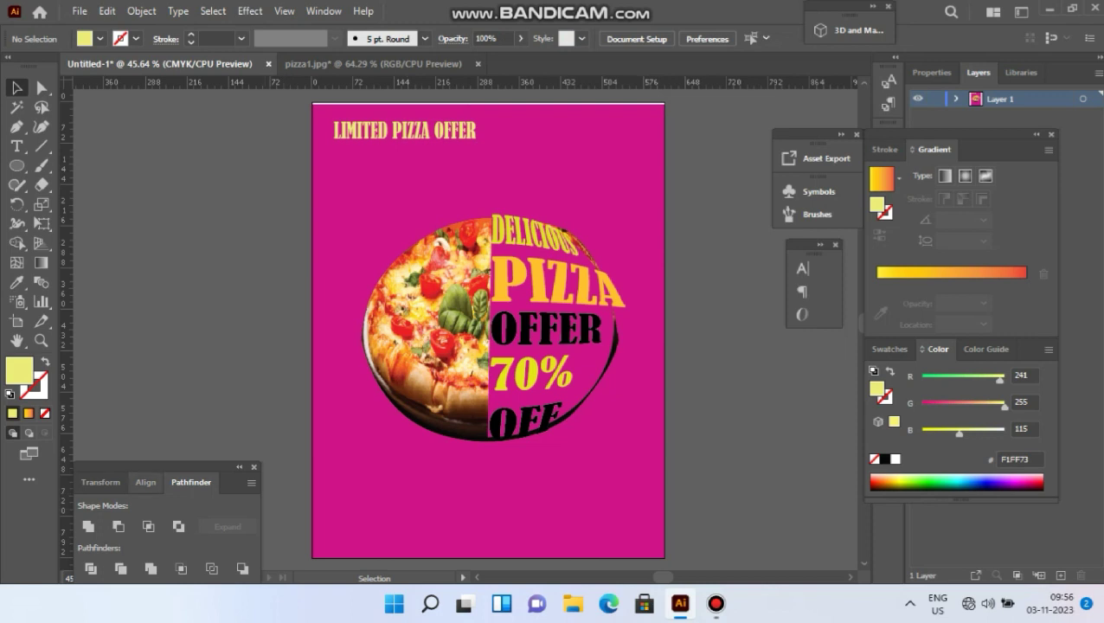
# Type 'ORDER NOW' with the contact phone number on a second line.
pyautogui.click(17, 147)
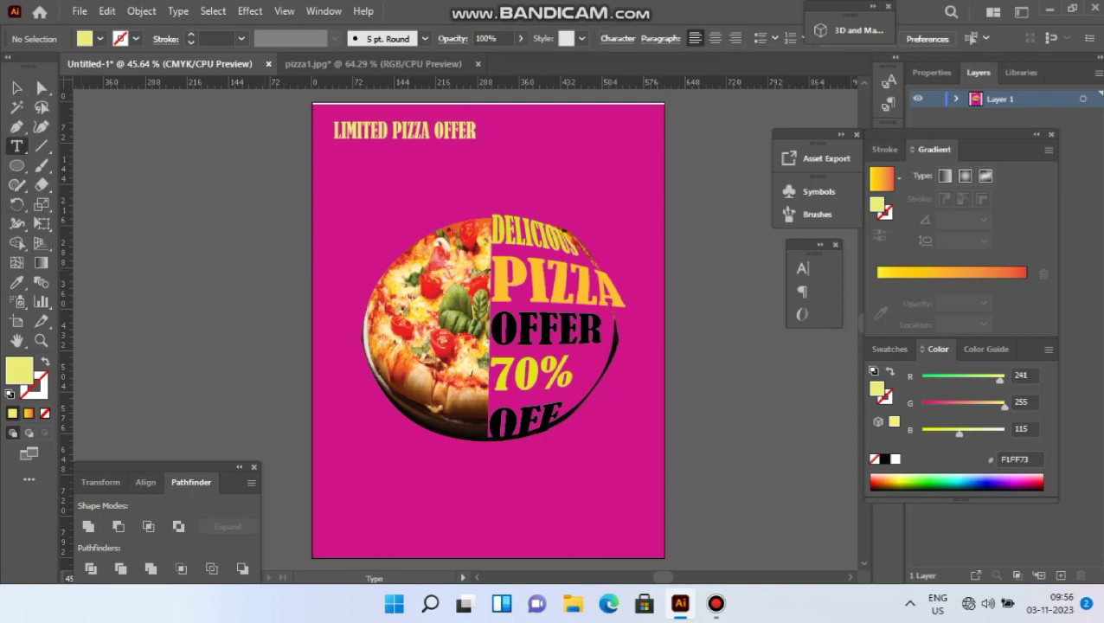
pyautogui.click(136, 304)
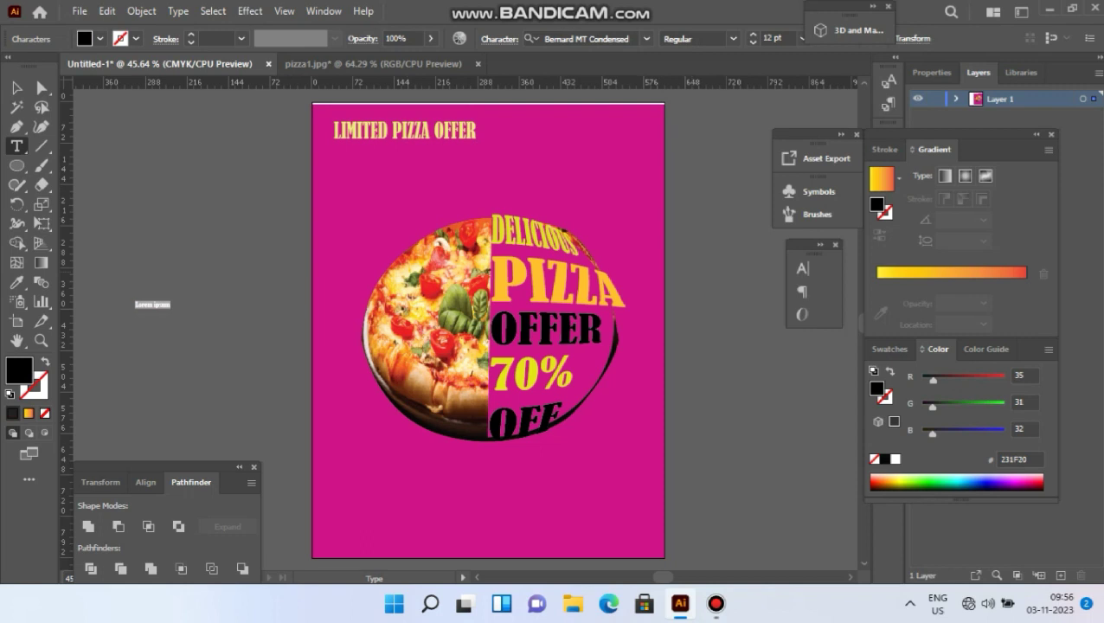
pyautogui.write('ORDER NOW')
pyautogui.click(16, 87)
pyautogui.press('Escape')
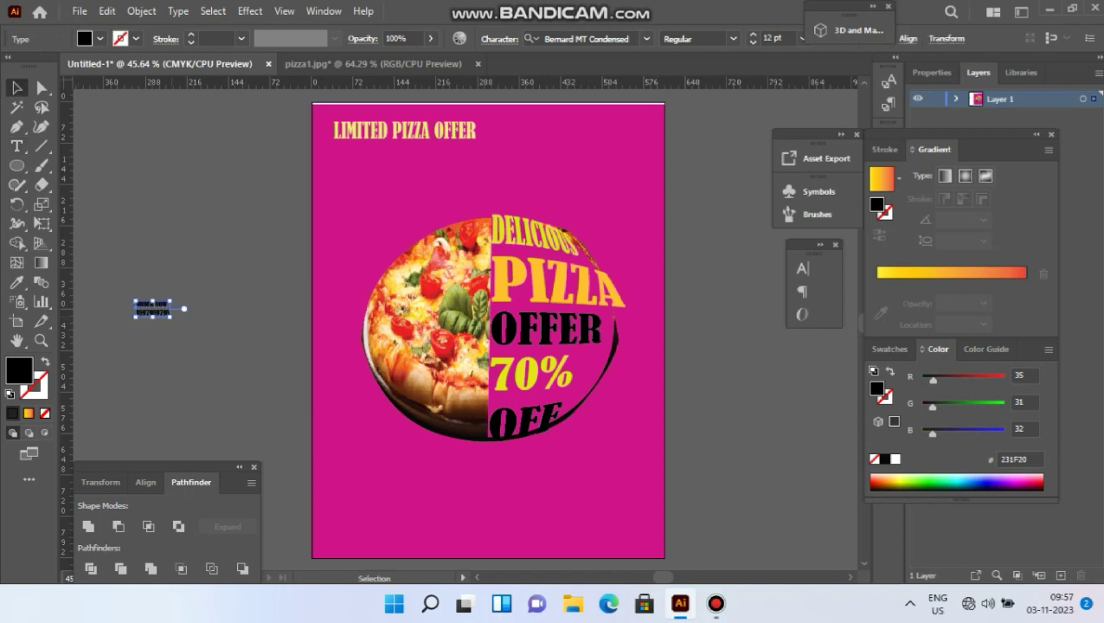
# Enlarge the ORDER NOW text beneath the pizza, undoing an accidental squash.
pyautogui.moveTo(171, 317); pyautogui.dragTo(523, 458)
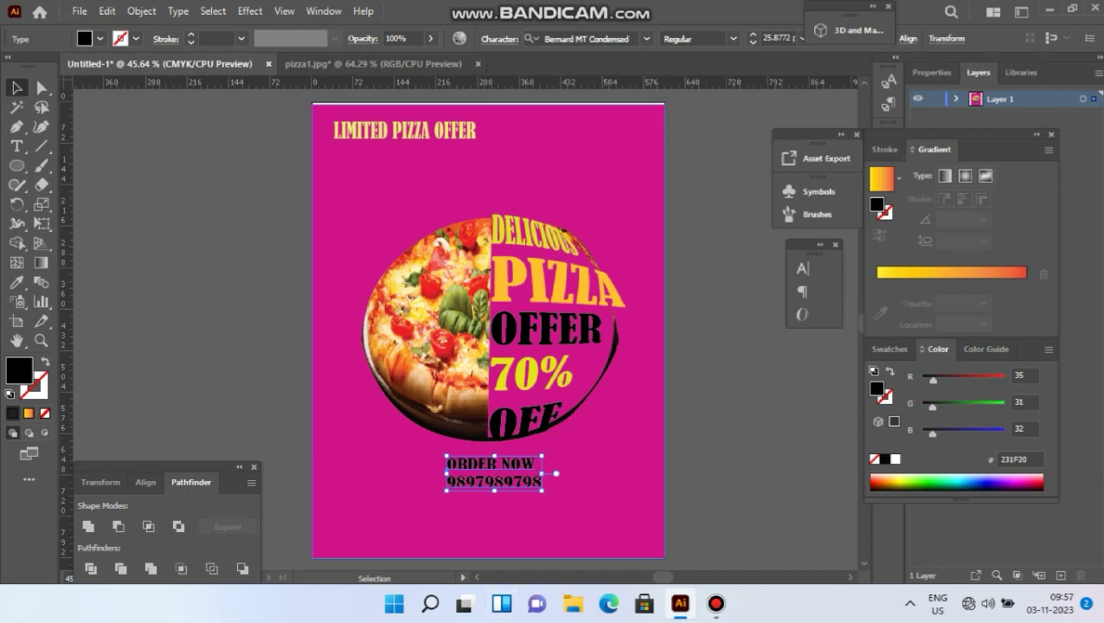
pyautogui.moveTo(543, 491); pyautogui.dragTo(438, 477)
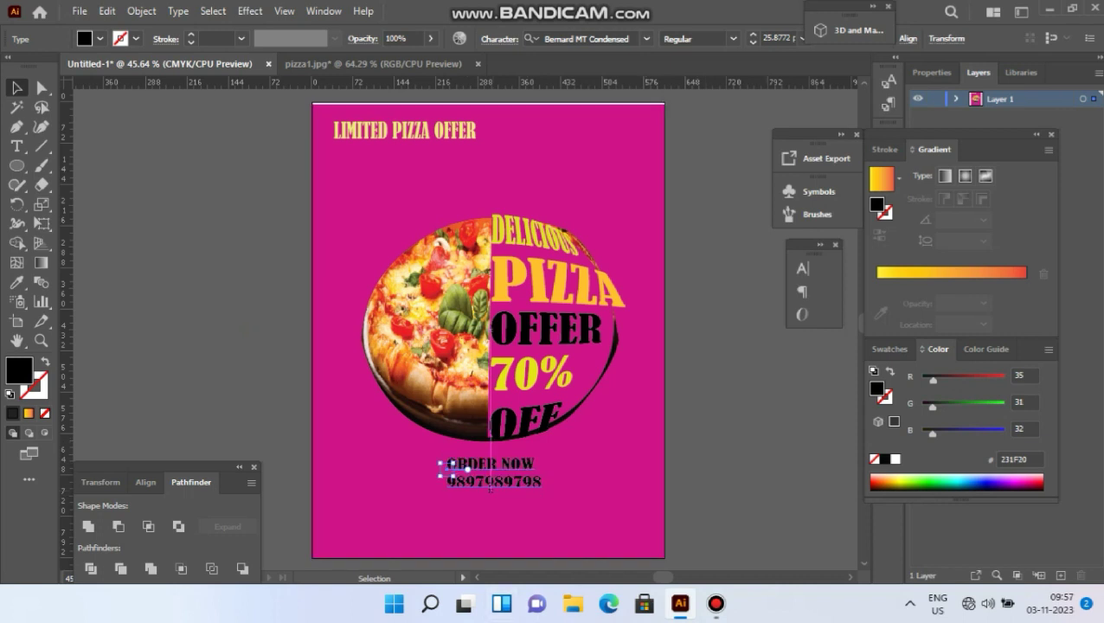
pyautogui.hotkey('ctrl', 'z')
pyautogui.click(260, 390)
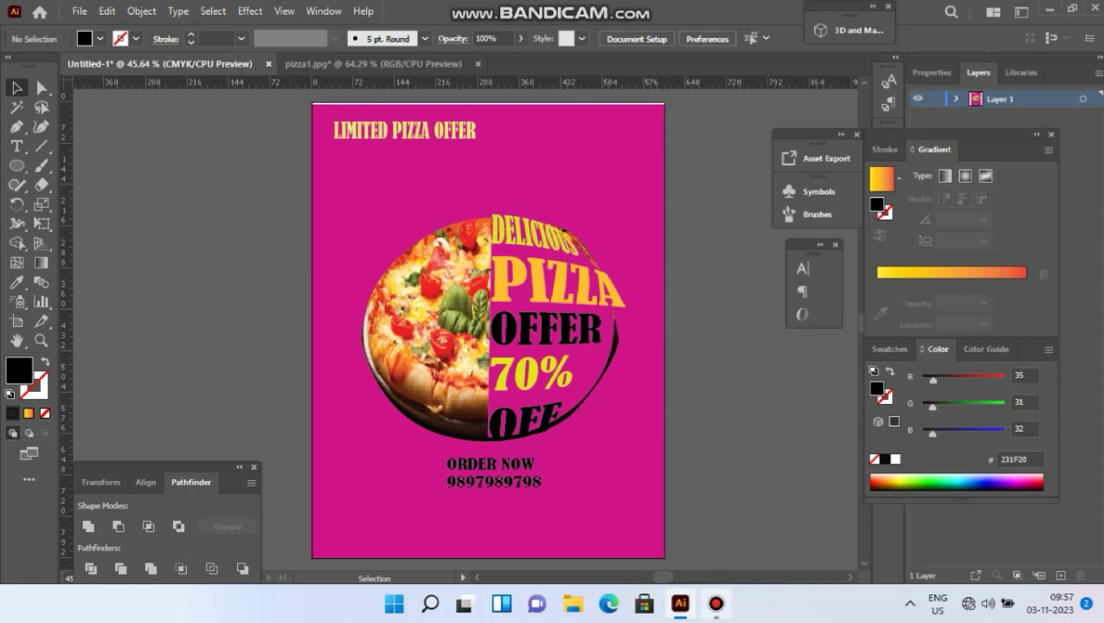
pyautogui.click(716, 604)
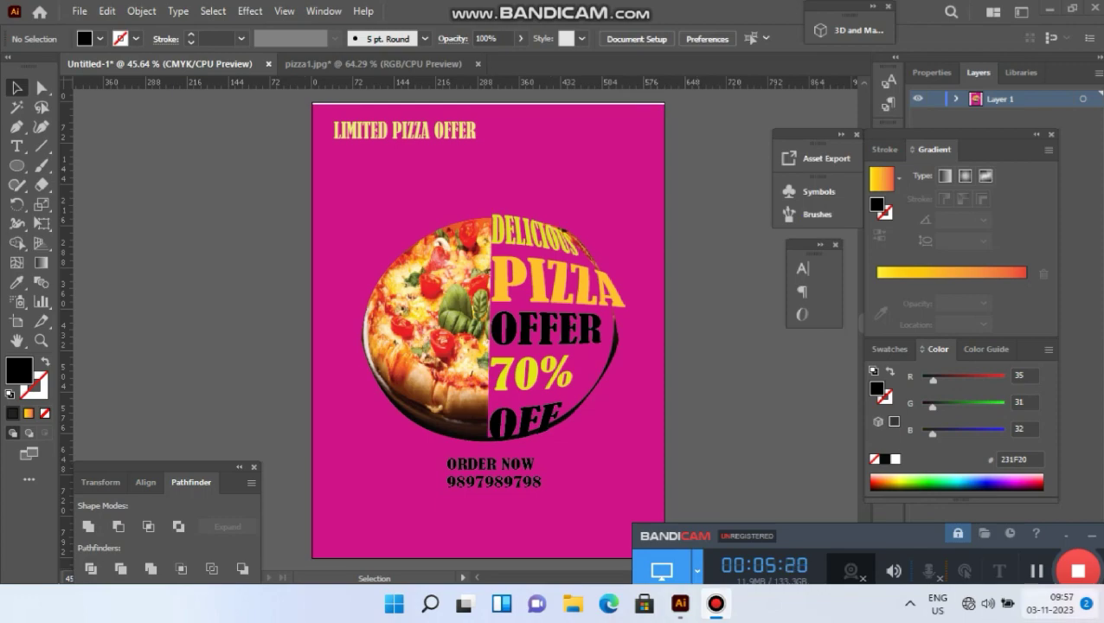